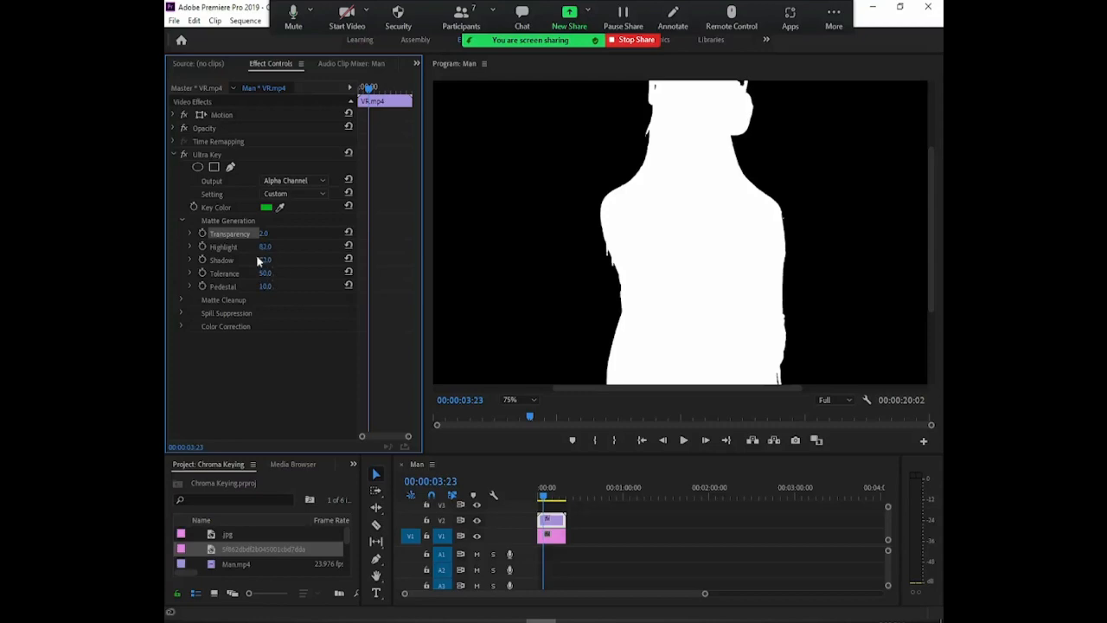
- Set the Ultra Key matte generation Tolerance to 82 and Pedestal to 73
{"action": "left_click", "coordinate": [311, 181]}
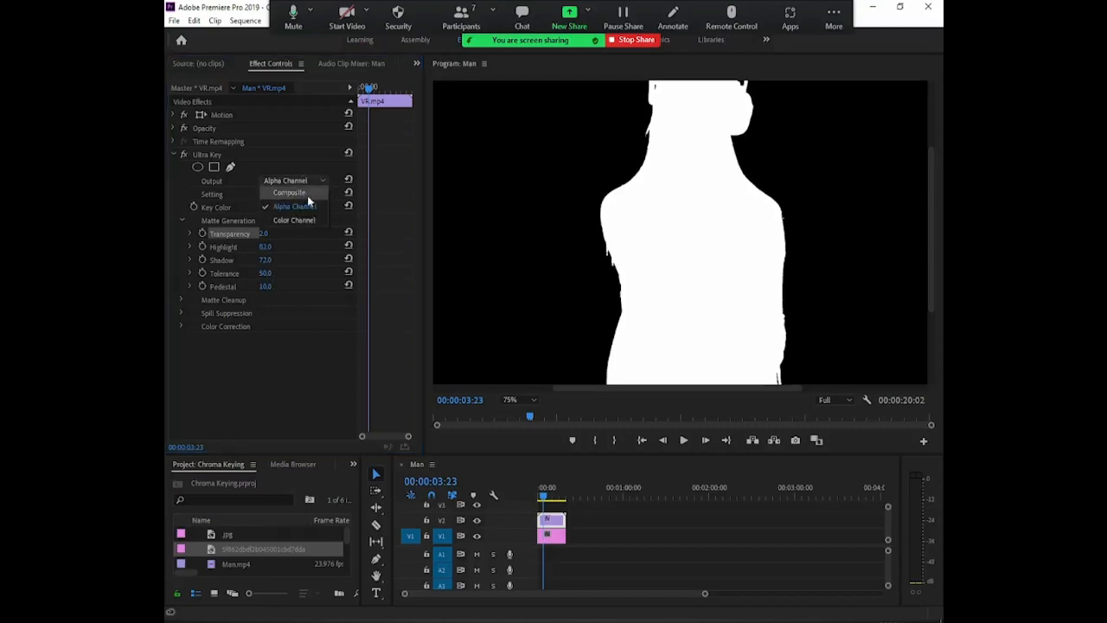
{"action": "left_click", "coordinate": [271, 370]}
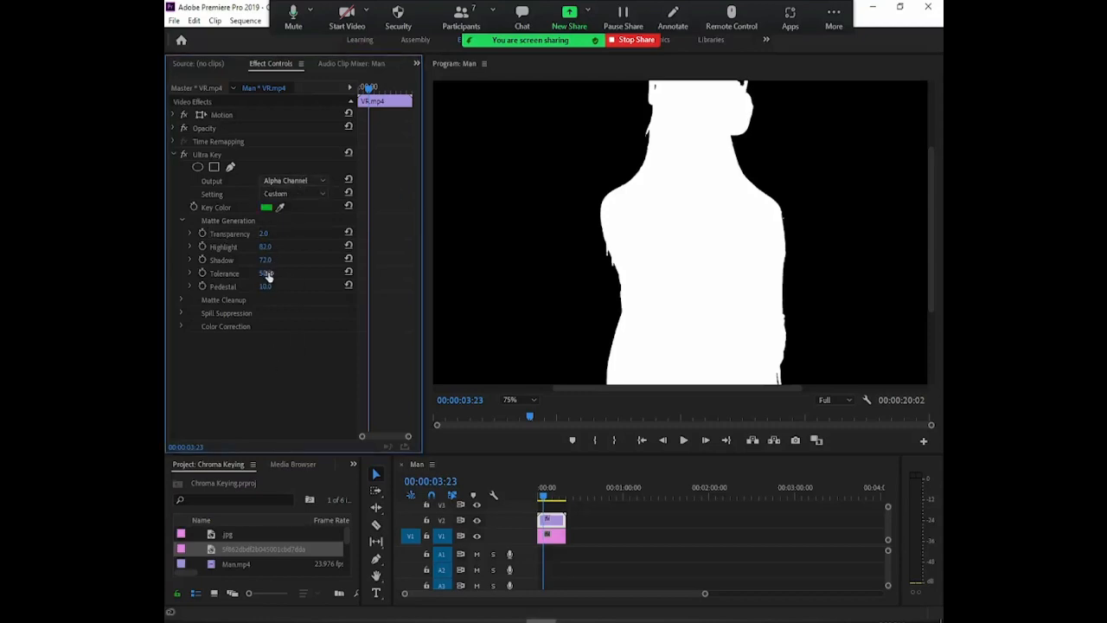
{"action": "mouse_move", "coordinate": [266, 274]}
{"action": "left_mouse_down"}
{"action": "mouse_move", "coordinate": [294, 273]}
{"action": "mouse_move", "coordinate": [254, 286]}
{"action": "mouse_move", "coordinate": [280, 287]}
{"action": "mouse_move", "coordinate": [269, 288]}
{"action": "left_mouse_up"}
{"action": "left_click", "coordinate": [295, 351]}
- Set the Ultra Key matte cleanup Choke to 41 and check the matte on the adjacent frames
{"action": "left_click", "coordinate": [181, 299]}
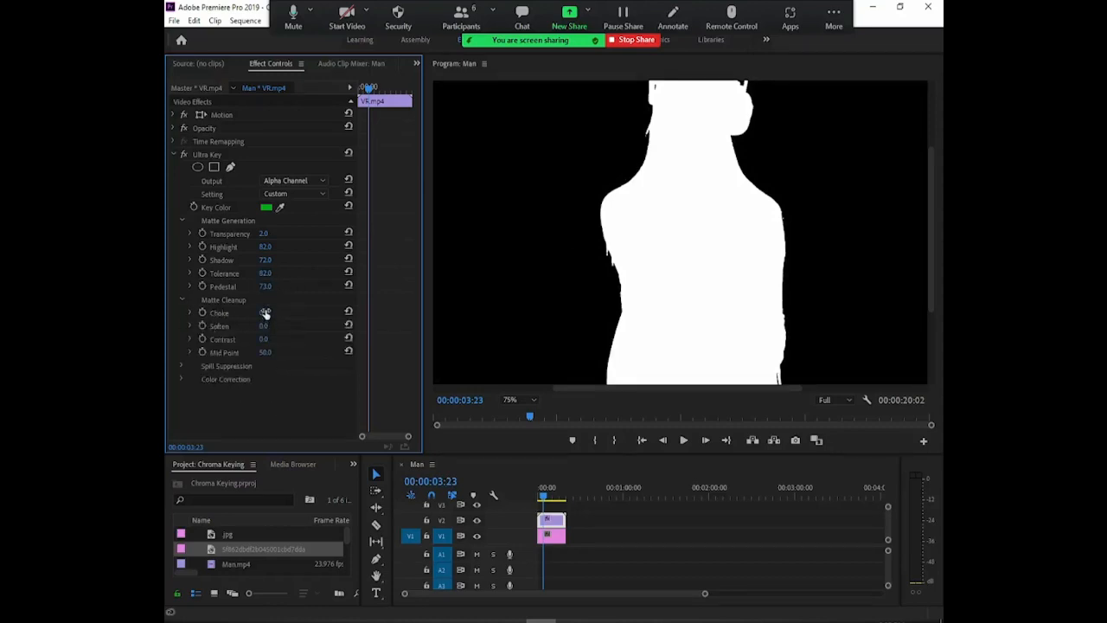
{"action": "left_click_drag", "start_coordinate": [267, 315], "coordinate": [300, 315]}
{"action": "key", "text": "Right"}
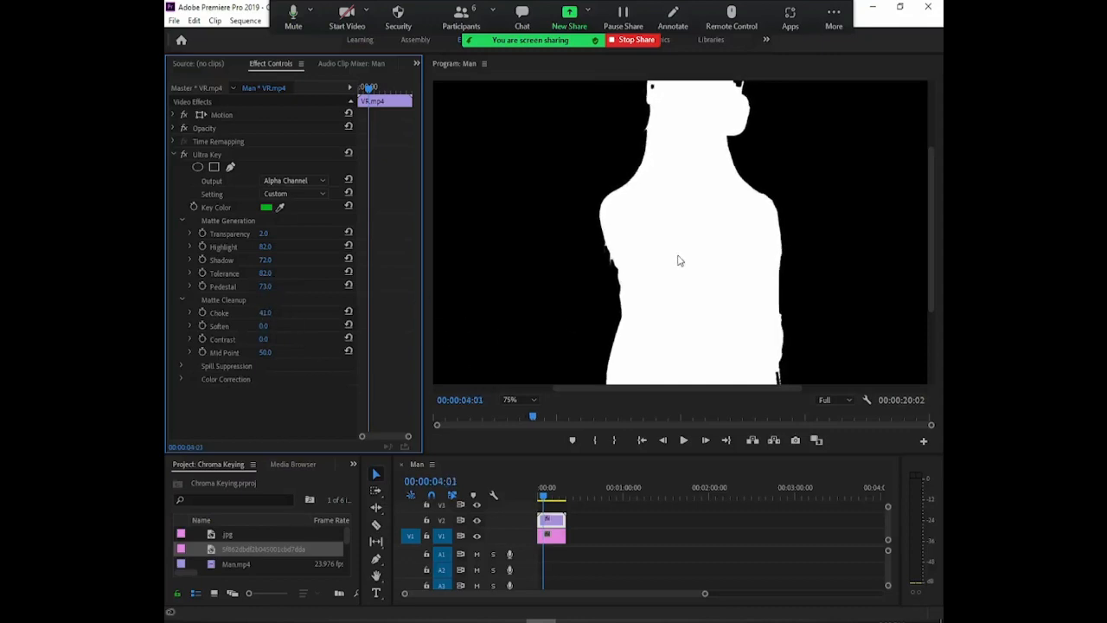
{"action": "key", "text": "Left"}
- Switch the Ultra Key output to Composite and fit the whole frame in the program preview
{"action": "left_click", "coordinate": [292, 181]}
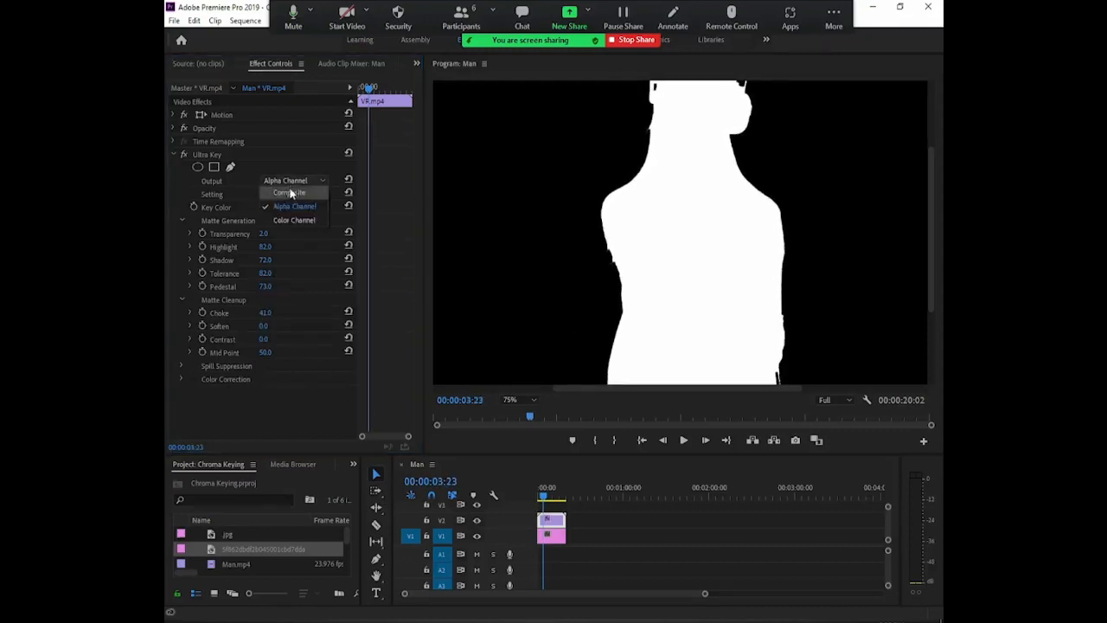
{"action": "left_click", "coordinate": [291, 194]}
{"action": "left_click", "coordinate": [519, 400]}
{"action": "left_click", "coordinate": [524, 413]}
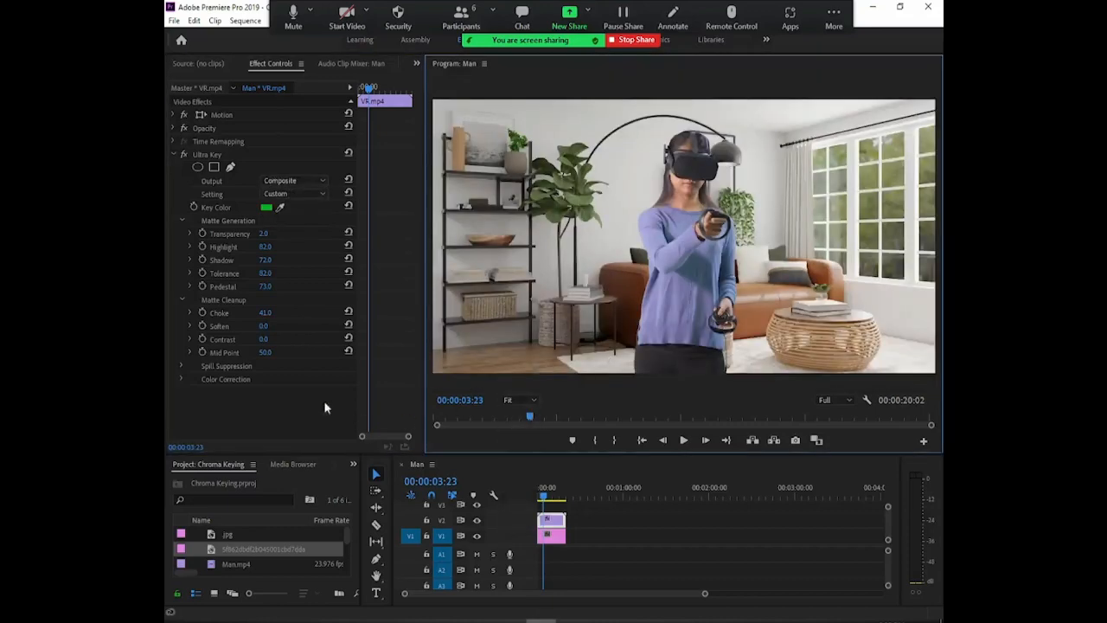
- Try high and low matte cleanup Choke values, dismiss the meeting time notice, and set Choke to 50
{"action": "left_click_drag", "start_coordinate": [259, 318], "coordinate": [312, 313]}
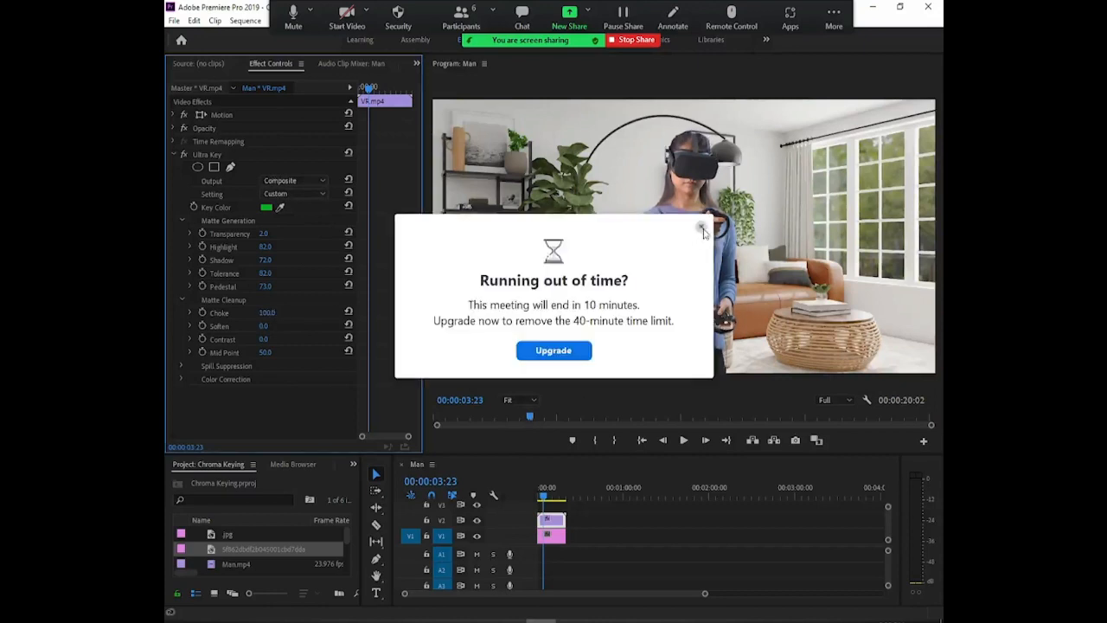
{"action": "left_click", "coordinate": [703, 228]}
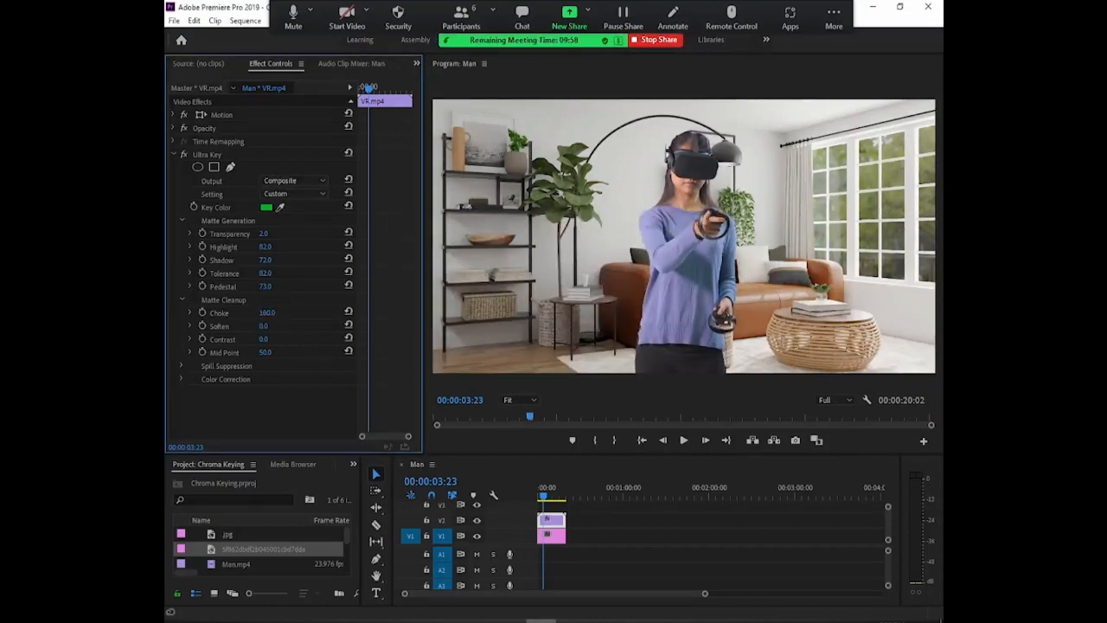
{"action": "left_click_drag", "start_coordinate": [267, 312], "coordinate": [221, 312]}
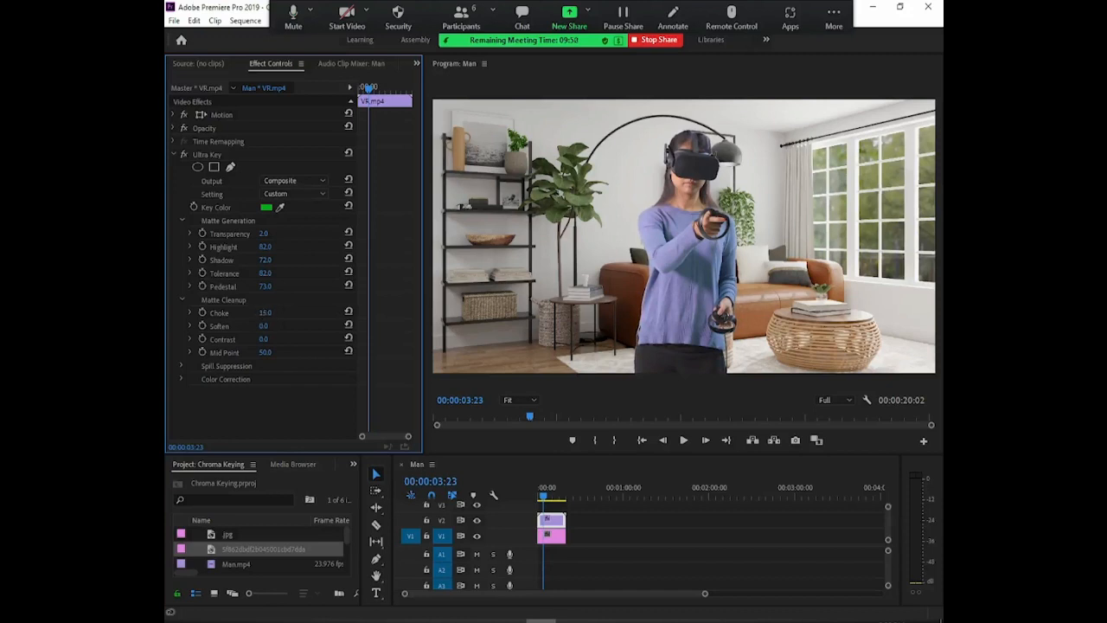
{"action": "left_click_drag", "start_coordinate": [266, 312], "coordinate": [278, 312]}
- Set the matte cleanup Soften to 9, Contrast to 0 and Mid Point to 0
{"action": "mouse_move", "coordinate": [266, 330]}
{"action": "left_mouse_down"}
{"action": "mouse_move", "coordinate": [320, 329]}
{"action": "mouse_move", "coordinate": [268, 329]}
{"action": "left_mouse_up"}
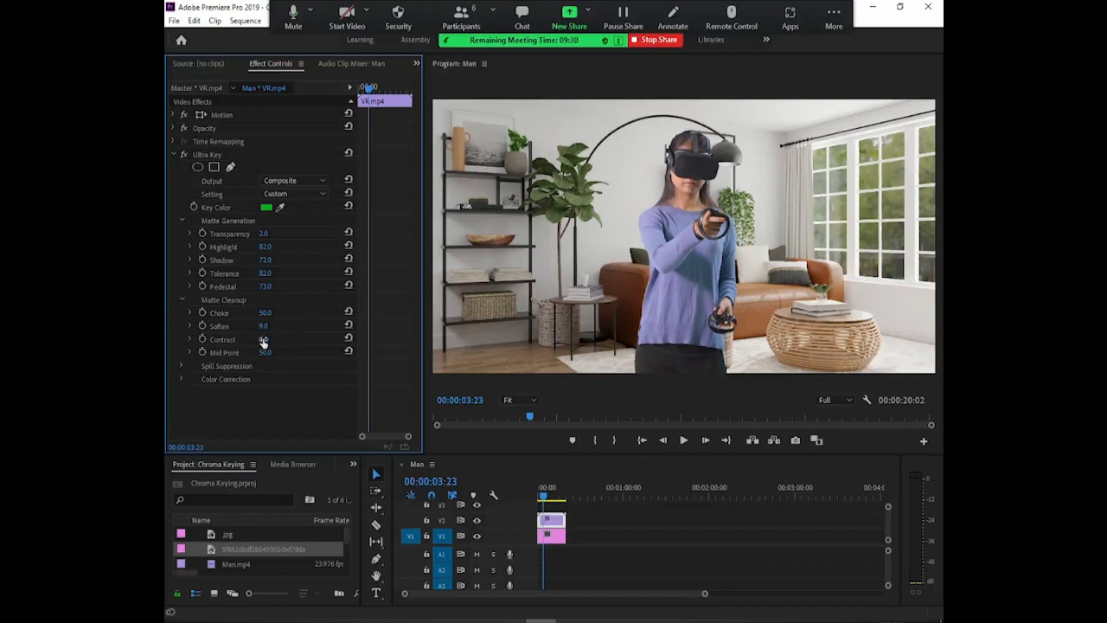
{"action": "left_click_drag", "start_coordinate": [263, 340], "coordinate": [298, 340]}
{"action": "mouse_move", "coordinate": [265, 341]}
{"action": "left_mouse_down"}
{"action": "mouse_move", "coordinate": [207, 341]}
{"action": "mouse_move", "coordinate": [298, 354]}
{"action": "mouse_move", "coordinate": [244, 354]}
{"action": "mouse_move", "coordinate": [290, 354]}
{"action": "mouse_move", "coordinate": [257, 354]}
{"action": "left_mouse_up"}
- Set the matte generation Highlight to 31, Shadow to 100, Tolerance to 55 and Pedestal to 43
{"action": "mouse_move", "coordinate": [265, 236]}
{"action": "left_mouse_down"}
{"action": "mouse_move", "coordinate": [251, 236]}
{"action": "mouse_move", "coordinate": [273, 233]}
{"action": "mouse_move", "coordinate": [270, 247]}
{"action": "left_mouse_up"}
{"action": "mouse_move", "coordinate": [280, 265]}
{"action": "left_mouse_down"}
{"action": "mouse_move", "coordinate": [264, 265]}
{"action": "mouse_move", "coordinate": [280, 263]}
{"action": "left_mouse_up"}
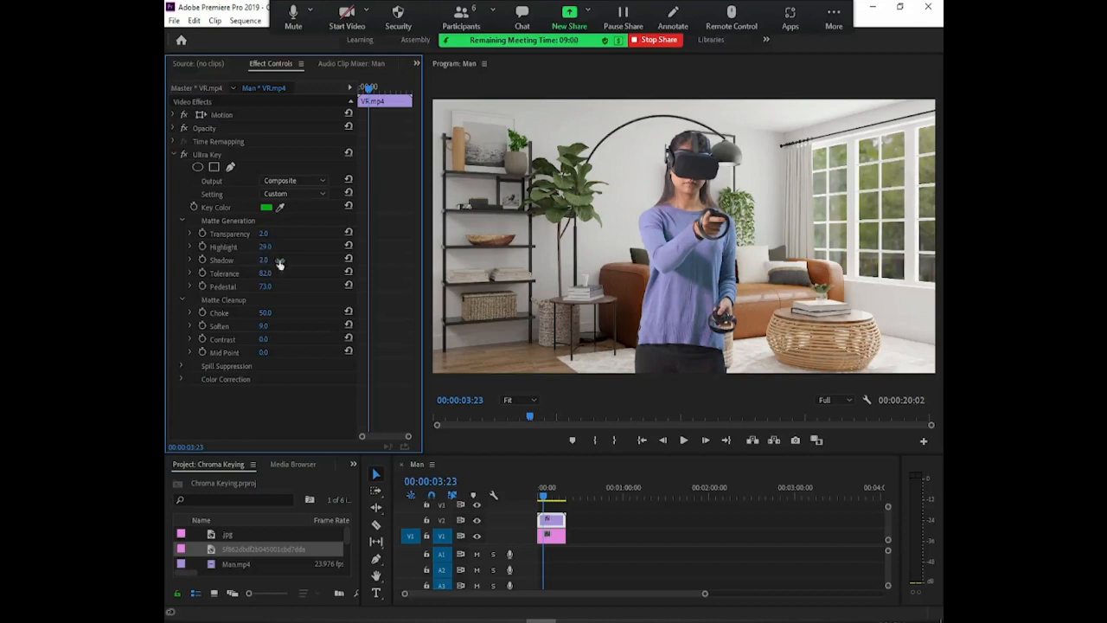
{"action": "left_click", "coordinate": [512, 400]}
{"action": "left_click", "coordinate": [519, 456]}
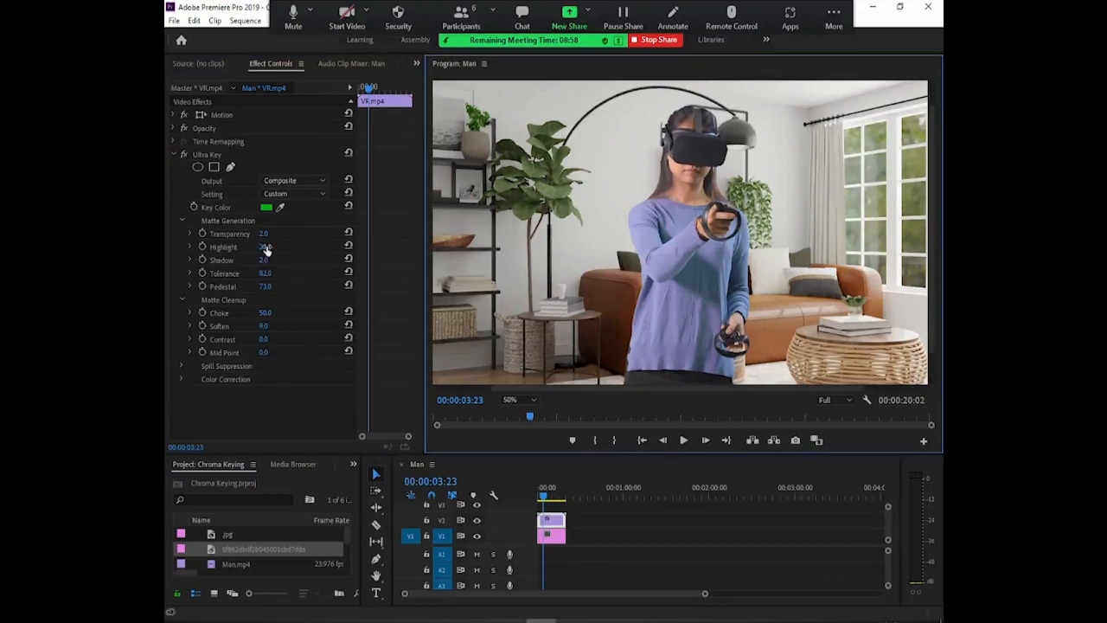
{"action": "left_click_drag", "start_coordinate": [266, 247], "coordinate": [259, 286]}
- Play the first few seconds of the sequence from its start to check the keyed footage
{"action": "left_click_drag", "start_coordinate": [545, 497], "coordinate": [519, 497]}
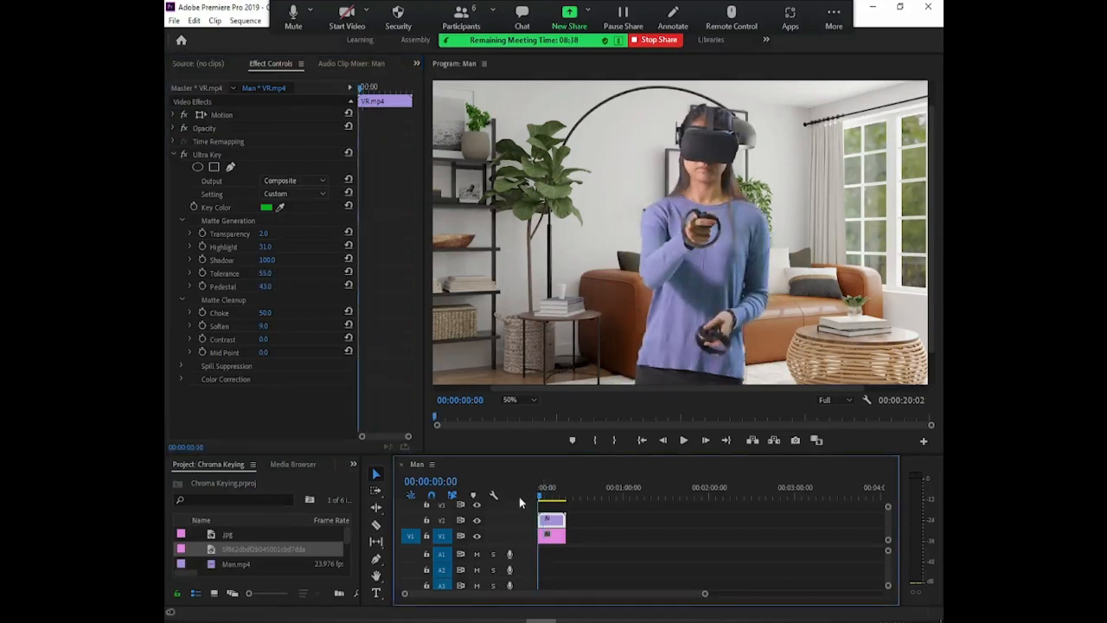
{"action": "key", "text": "space"}
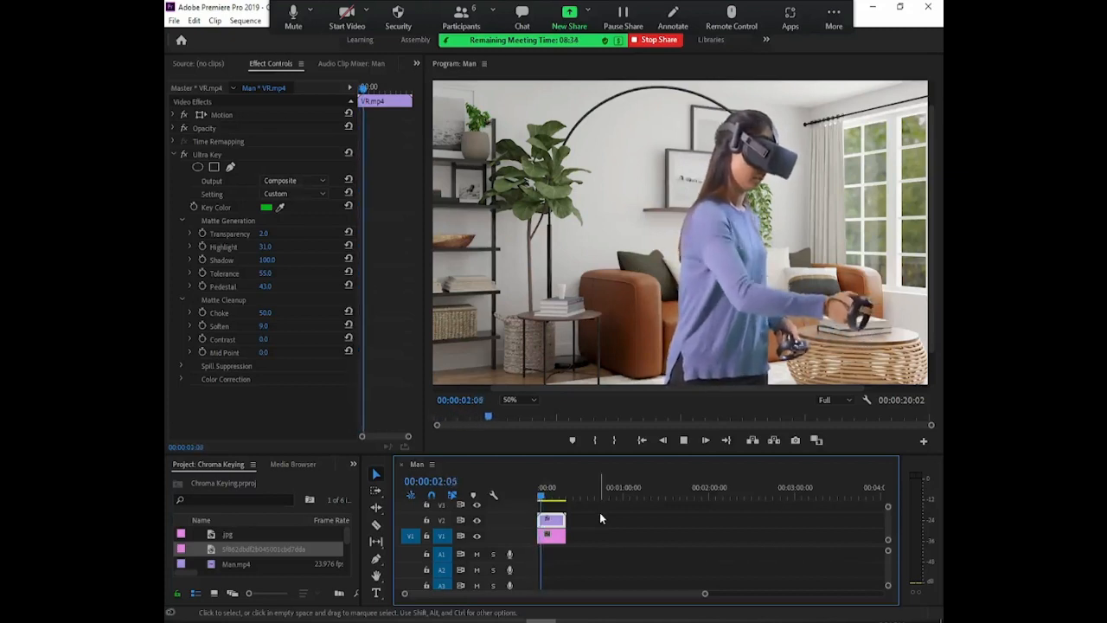
{"action": "key", "text": "space"}
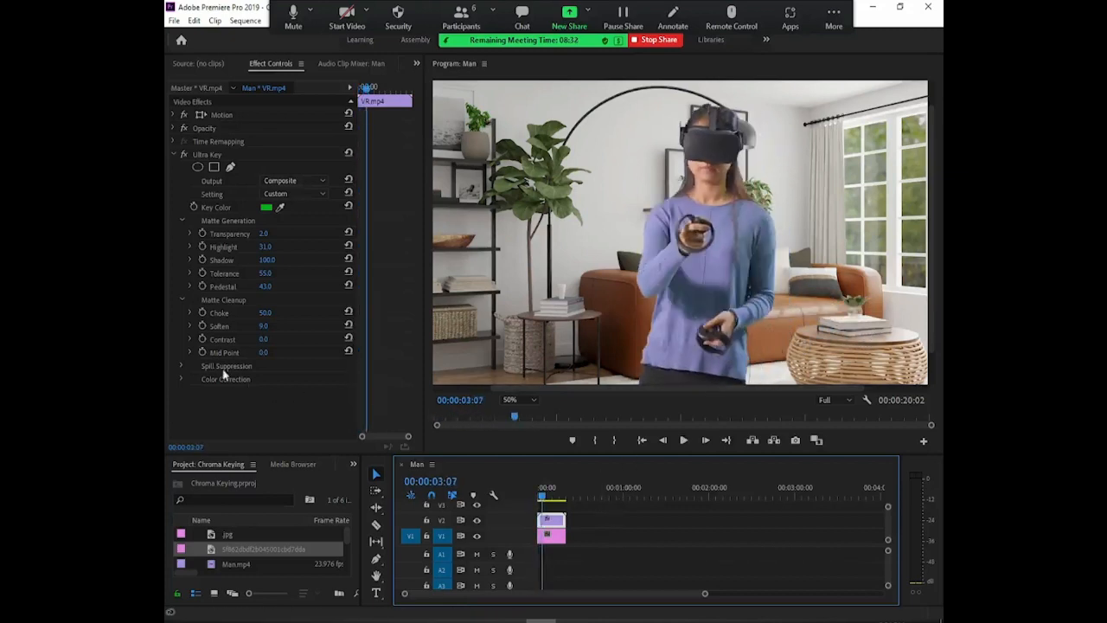
- Set the Ultra Key spill suppression to Desaturate 68, Range 17, Spill 55 and Luma 34
{"action": "left_click", "coordinate": [181, 364]}
{"action": "scroll", "coordinate": [253, 395], "scroll_direction": "down", "scroll_amount": 1}
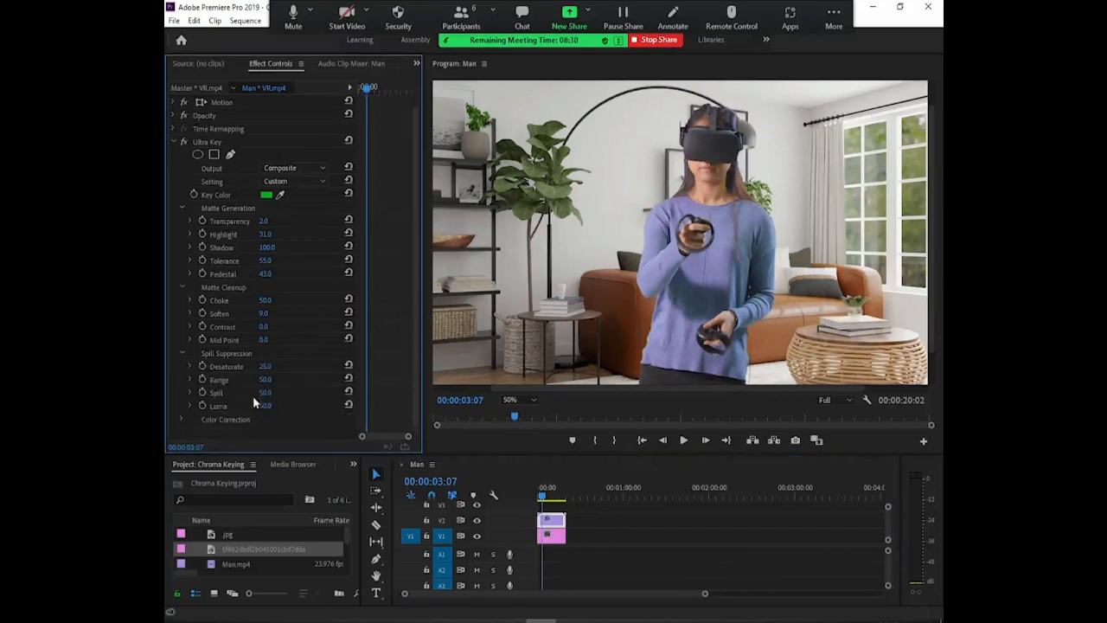
{"action": "mouse_move", "coordinate": [268, 370]}
{"action": "left_mouse_down"}
{"action": "mouse_move", "coordinate": [334, 370]}
{"action": "mouse_move", "coordinate": [269, 370]}
{"action": "left_mouse_up"}
{"action": "mouse_move", "coordinate": [265, 378]}
{"action": "left_mouse_down"}
{"action": "mouse_move", "coordinate": [275, 379]}
{"action": "mouse_move", "coordinate": [262, 378]}
{"action": "left_mouse_up"}
{"action": "left_click_drag", "start_coordinate": [261, 379], "coordinate": [251, 379]}
{"action": "mouse_move", "coordinate": [265, 393]}
{"action": "left_mouse_down"}
{"action": "mouse_move", "coordinate": [275, 393]}
{"action": "mouse_move", "coordinate": [260, 393]}
{"action": "left_mouse_up"}
{"action": "mouse_move", "coordinate": [264, 406]}
{"action": "left_mouse_down"}
{"action": "mouse_move", "coordinate": [254, 406]}
{"action": "mouse_move", "coordinate": [270, 405]}
{"action": "left_mouse_up"}
- Try different Ultra Key color correction Saturation values with the preview enlarged to 100%, and set Saturation to 64
{"action": "left_click", "coordinate": [181, 419]}
{"action": "scroll", "coordinate": [259, 353], "scroll_direction": "down", "scroll_amount": 2}
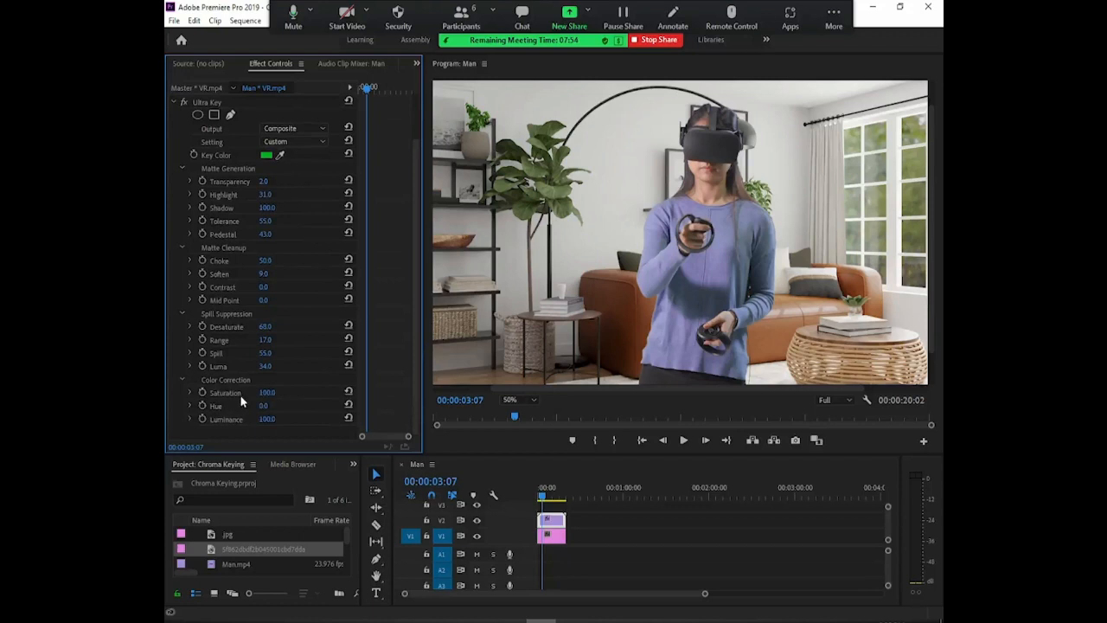
{"action": "left_click_drag", "start_coordinate": [269, 395], "coordinate": [235, 396]}
{"action": "left_click_drag", "start_coordinate": [272, 394], "coordinate": [312, 393]}
{"action": "left_click", "coordinate": [526, 400]}
{"action": "left_click", "coordinate": [524, 482]}
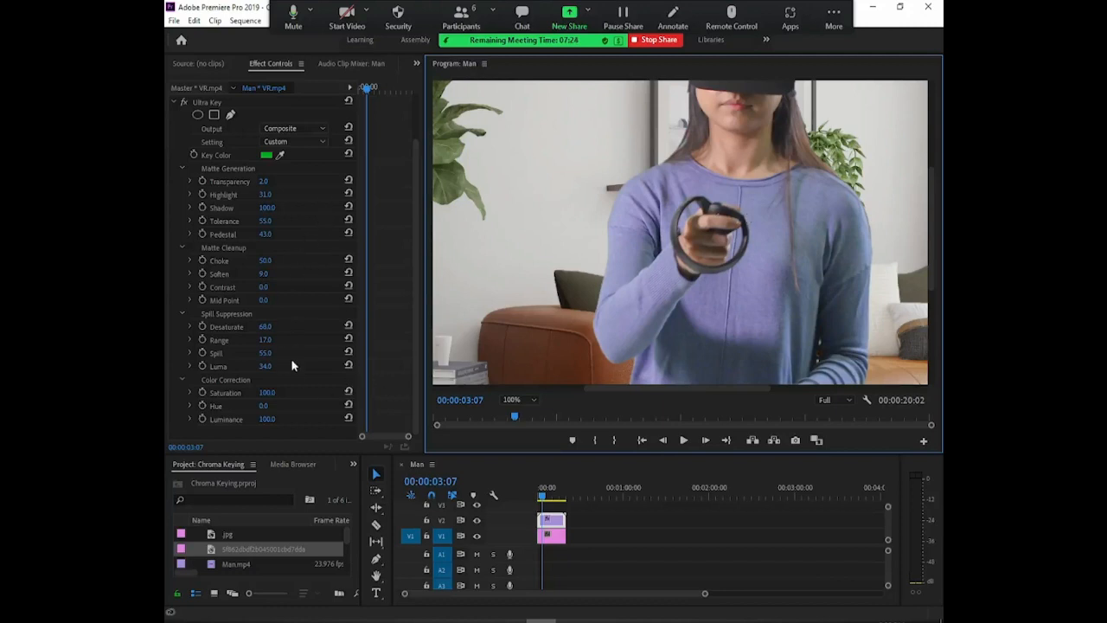
{"action": "left_click", "coordinate": [266, 392]}
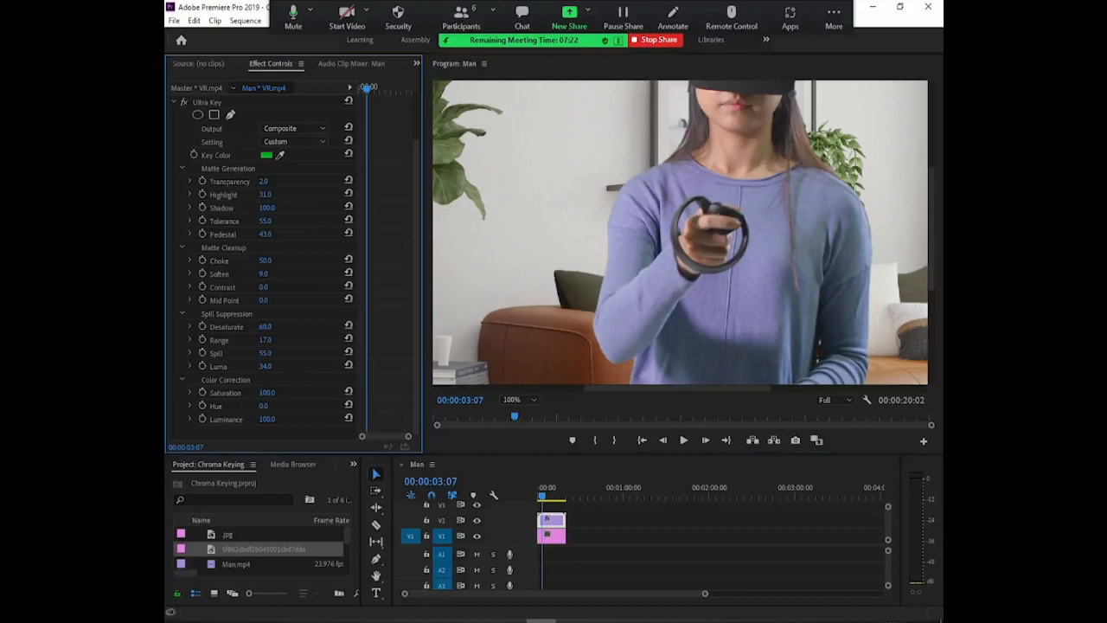
{"action": "left_click_drag", "start_coordinate": [266, 392], "coordinate": [259, 392]}
{"action": "left_click_drag", "start_coordinate": [266, 392], "coordinate": [257, 392]}
{"action": "mouse_move", "coordinate": [265, 393]}
{"action": "left_mouse_down"}
{"action": "mouse_move", "coordinate": [337, 393]}
{"action": "mouse_move", "coordinate": [277, 393]}
{"action": "left_mouse_up"}
- Try a shifted color correction Hue on the keyed clip and set it back to 0
{"action": "mouse_move", "coordinate": [263, 410]}
{"action": "left_mouse_down"}
{"action": "mouse_move", "coordinate": [286, 411]}
{"action": "mouse_move", "coordinate": [243, 411]}
{"action": "mouse_move", "coordinate": [261, 411]}
{"action": "left_mouse_up"}
{"action": "left_click", "coordinate": [289, 406]}
{"action": "type", "text": "0"}
{"action": "key", "text": "Return"}
- Try out the color correction Luminance, including a value of 0, and set it back to 100
{"action": "mouse_move", "coordinate": [266, 421]}
{"action": "left_mouse_down"}
{"action": "mouse_move", "coordinate": [298, 421]}
{"action": "mouse_move", "coordinate": [251, 421]}
{"action": "mouse_move", "coordinate": [279, 425]}
{"action": "left_mouse_up"}
{"action": "left_click", "coordinate": [267, 421]}
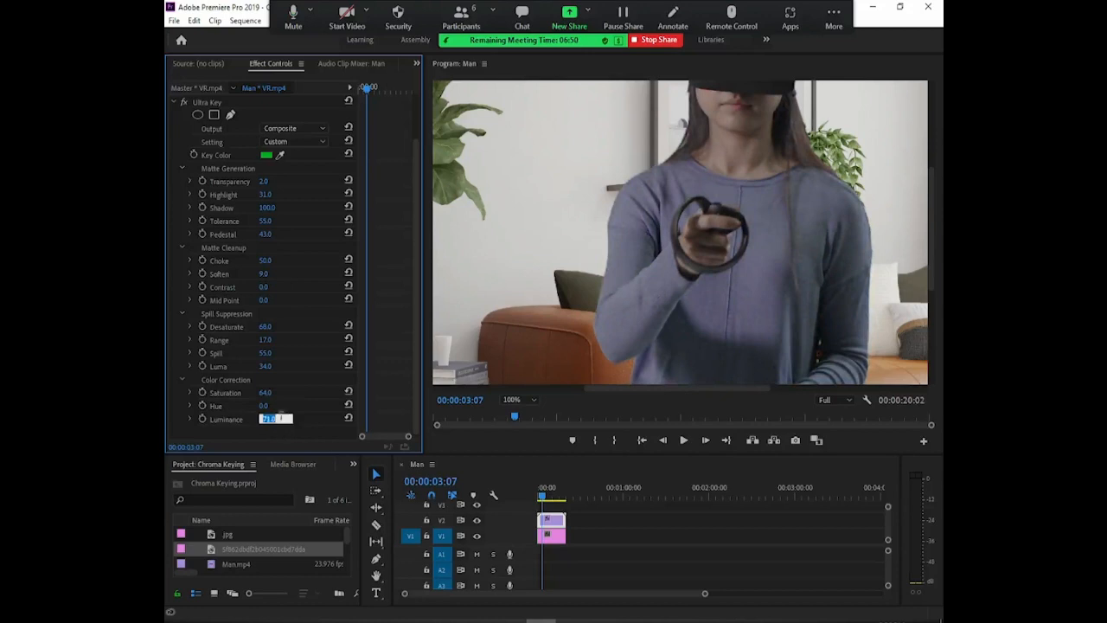
{"action": "type", "text": "0"}
{"action": "key", "text": "Return"}
{"action": "left_click", "coordinate": [264, 419]}
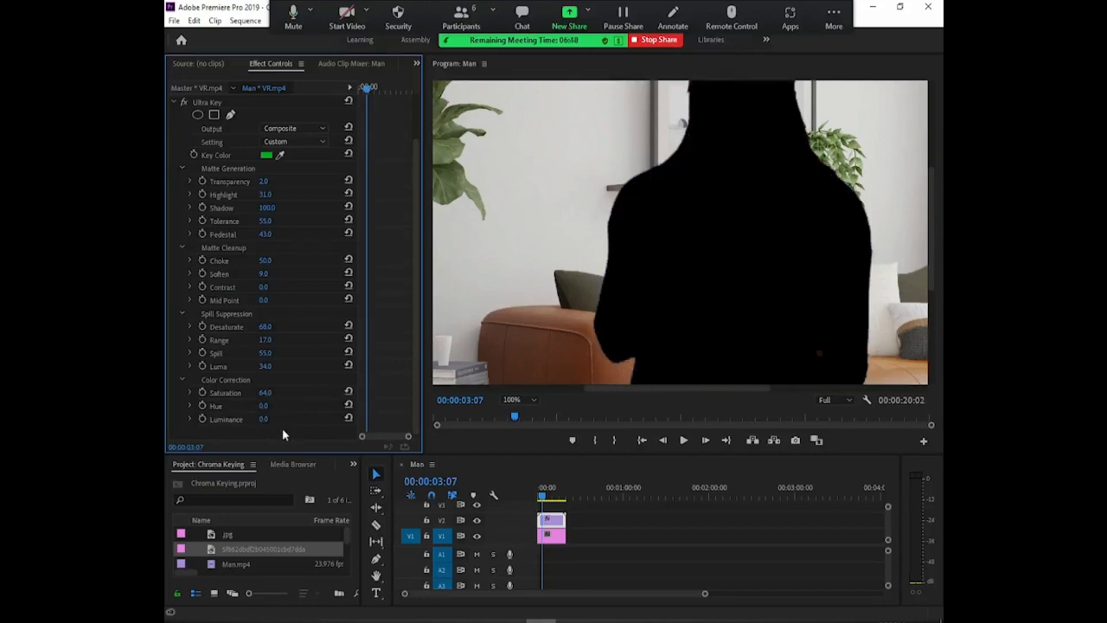
{"action": "type", "text": "100"}
{"action": "key", "text": "Return"}
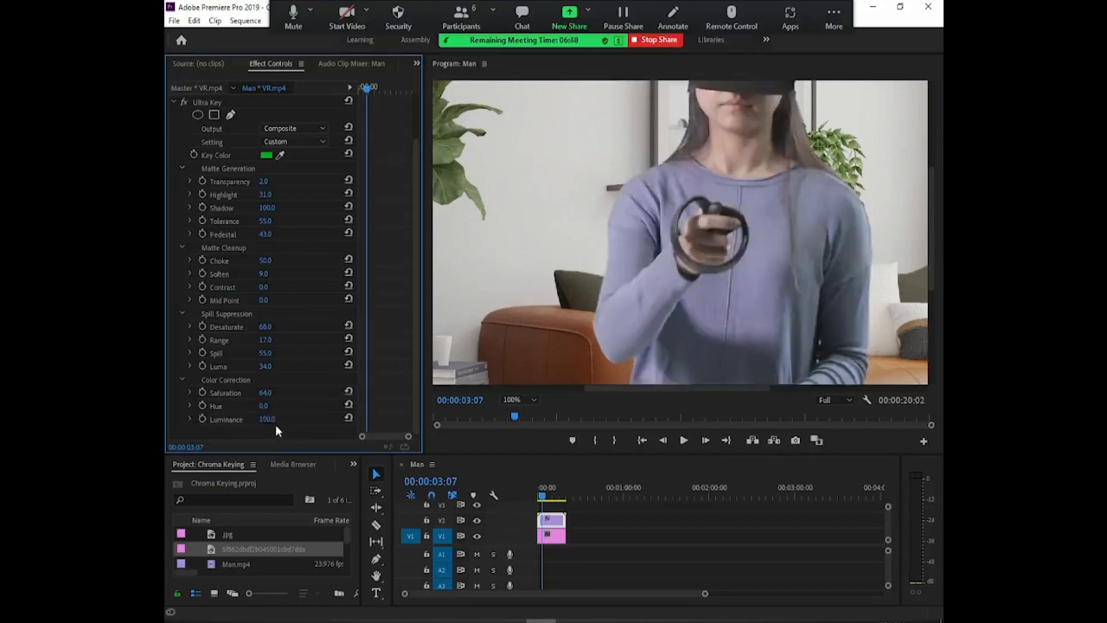
- Fit the whole frame in the program preview and play the sequence from its start to review the composite
{"action": "left_click", "coordinate": [520, 400]}
{"action": "left_click", "coordinate": [520, 416]}
{"action": "left_click_drag", "start_coordinate": [543, 495], "coordinate": [535, 499]}
{"action": "key", "text": "space"}
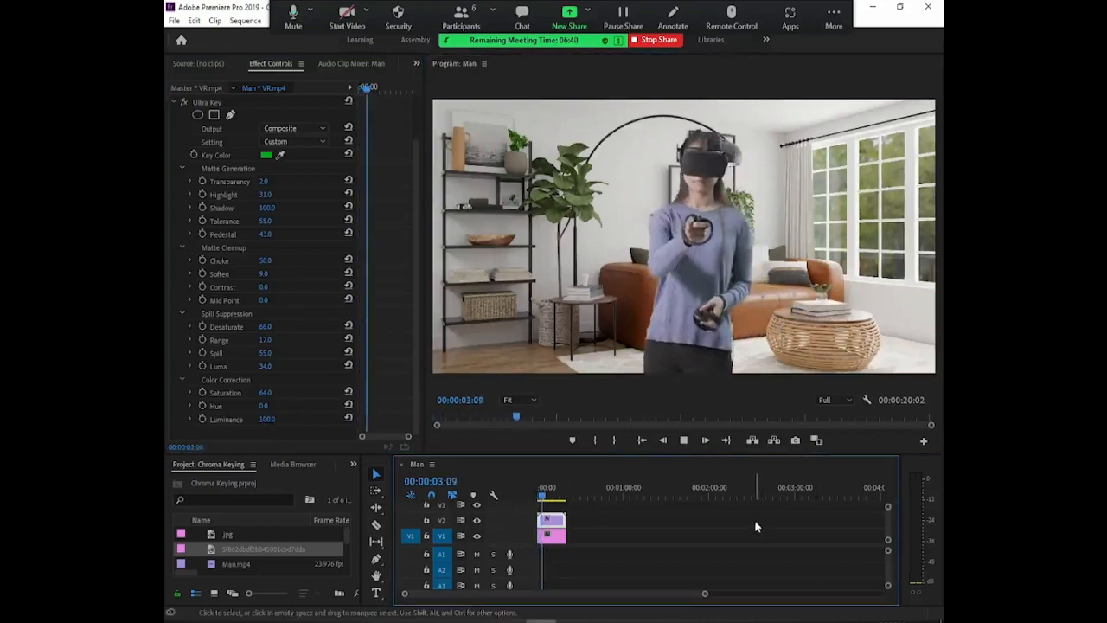
{"action": "key", "text": "space"}
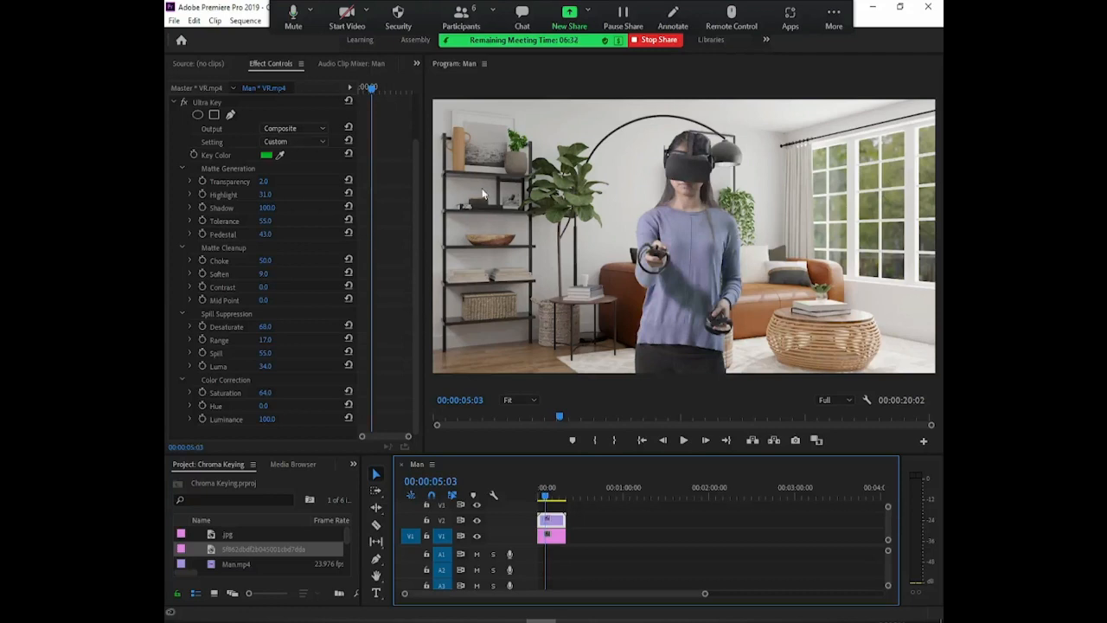
- Collapse the Ultra Key effect's settings on the VR clip
{"action": "scroll", "coordinate": [179, 247], "scroll_direction": "up", "scroll_amount": 3}
{"action": "left_click", "coordinate": [173, 155]}
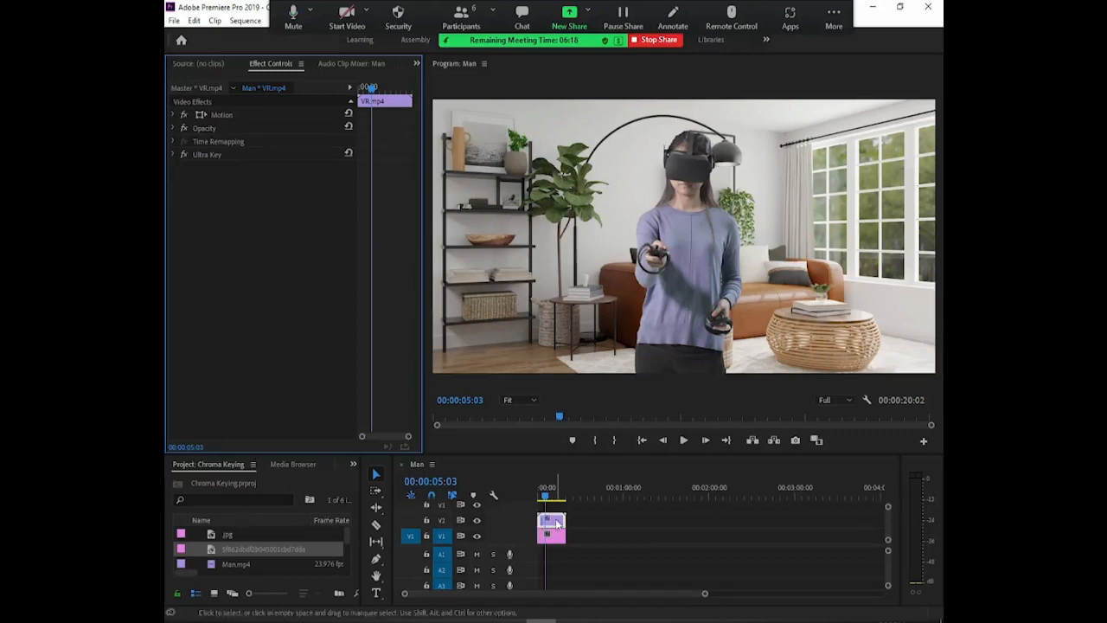
{"action": "left_click", "coordinate": [530, 540]}
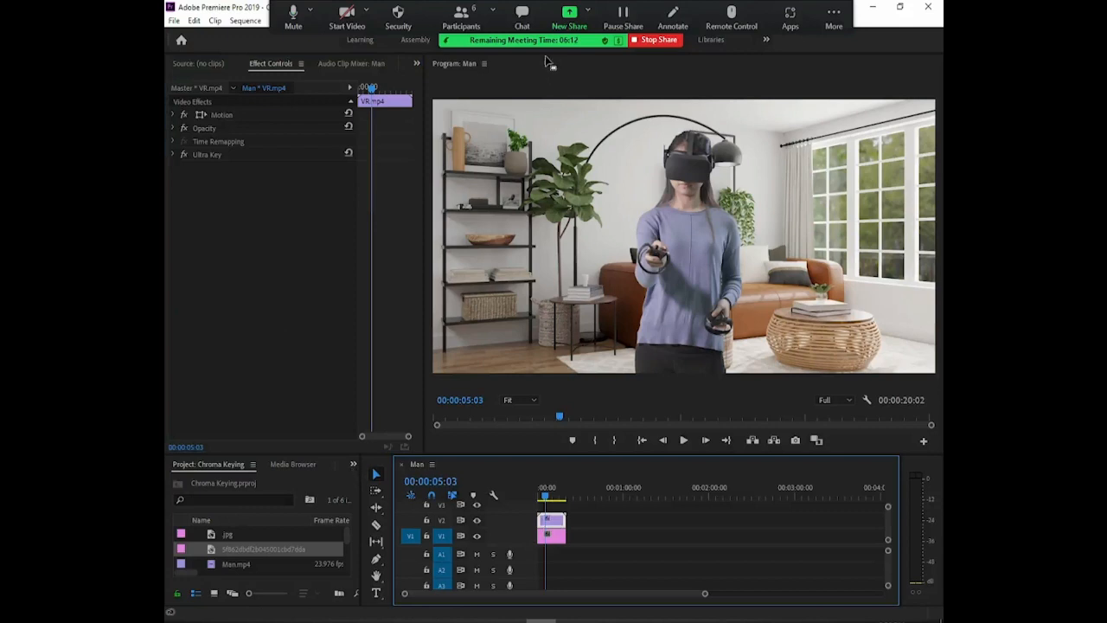
- Check the Zoom meeting's participant list and the OBS recording window, and put both out of the way
{"action": "left_click", "coordinate": [461, 18]}
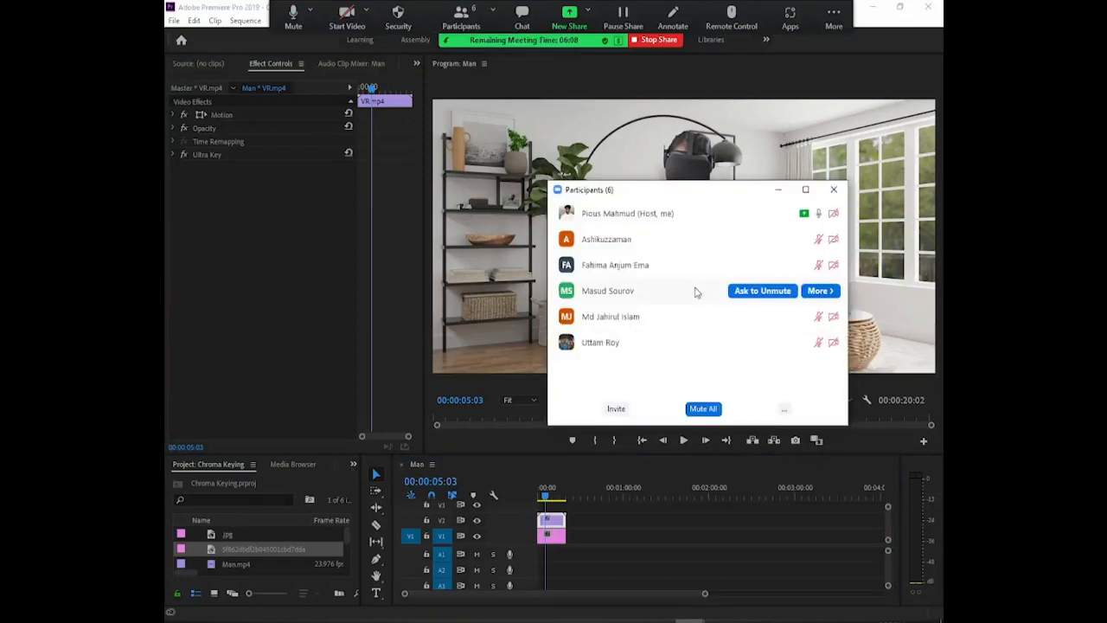
{"action": "mouse_move", "coordinate": [629, 355]}
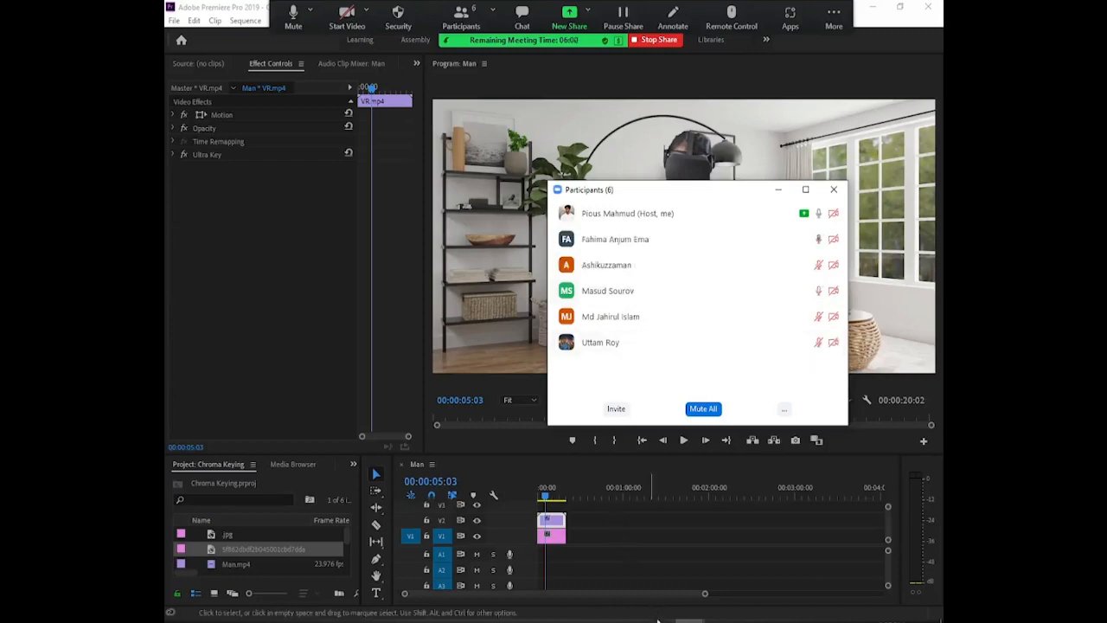
{"action": "left_click", "coordinate": [688, 620]}
{"action": "left_click", "coordinate": [688, 620]}
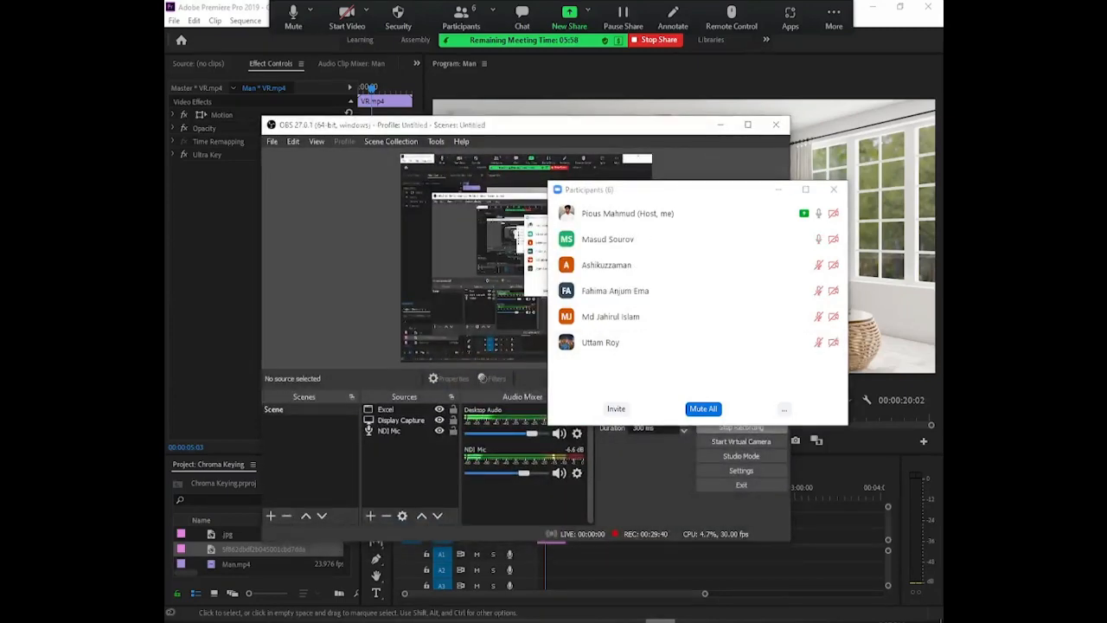
{"action": "mouse_move", "coordinate": [656, 276]}
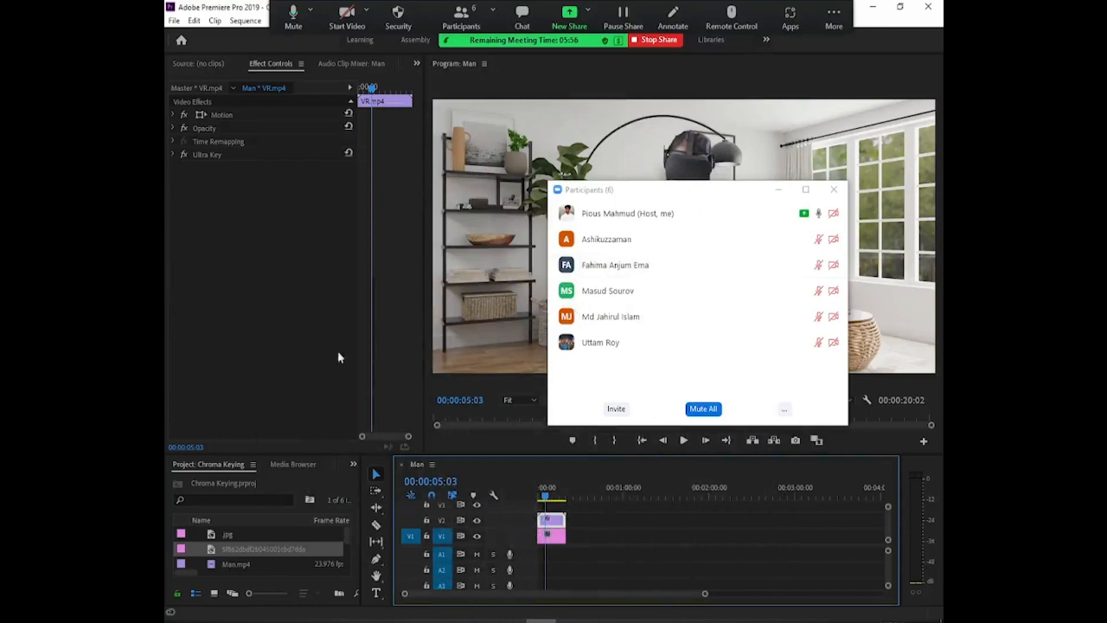
{"action": "left_click", "coordinate": [778, 190]}
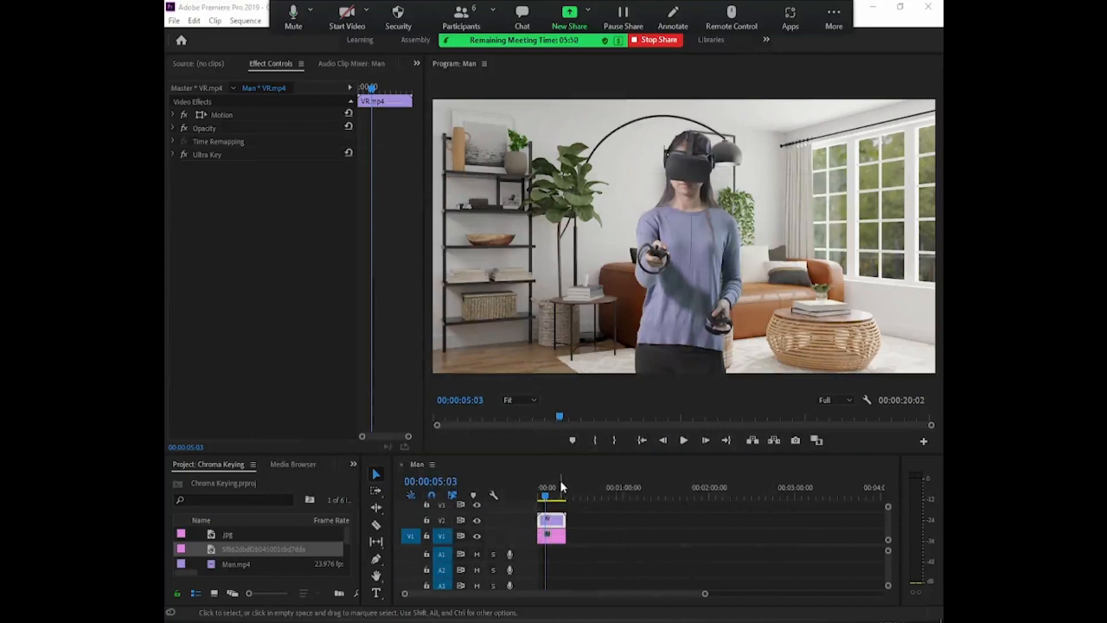
- Replace the old search in the effects library with "lumetri color" to find the Lumetri Color effect
{"action": "left_click", "coordinate": [353, 464]}
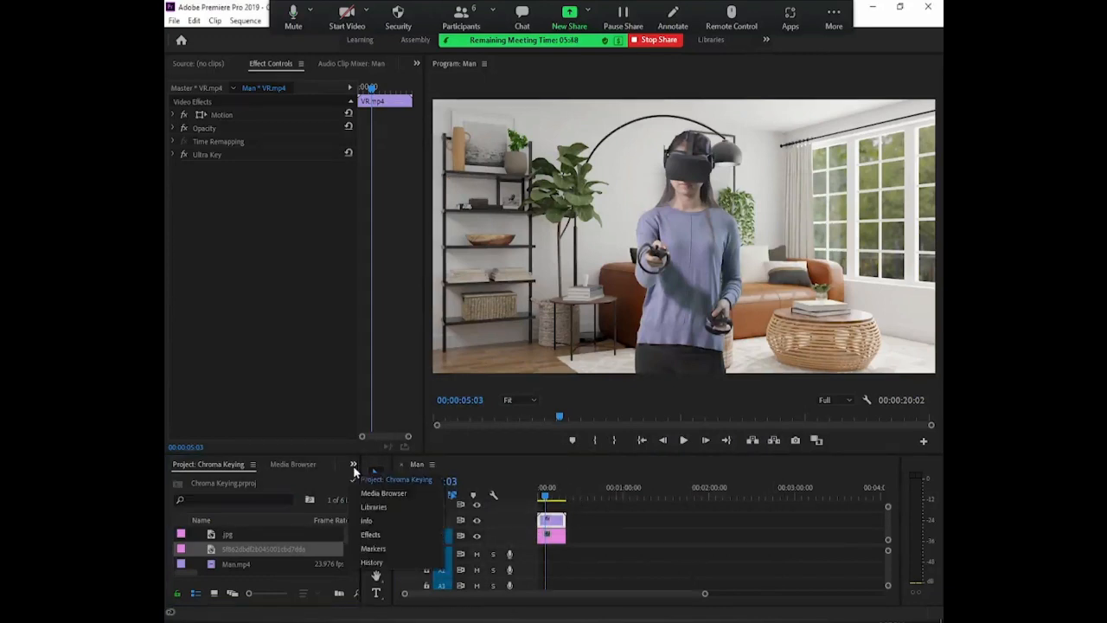
{"action": "left_click", "coordinate": [370, 535]}
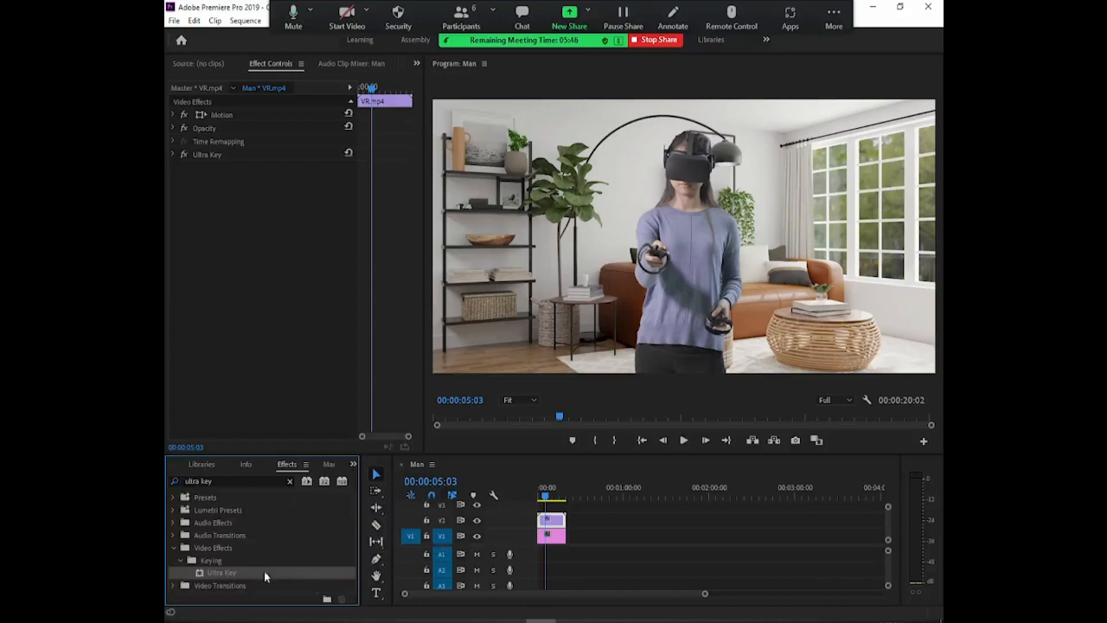
{"action": "left_click", "coordinate": [173, 548]}
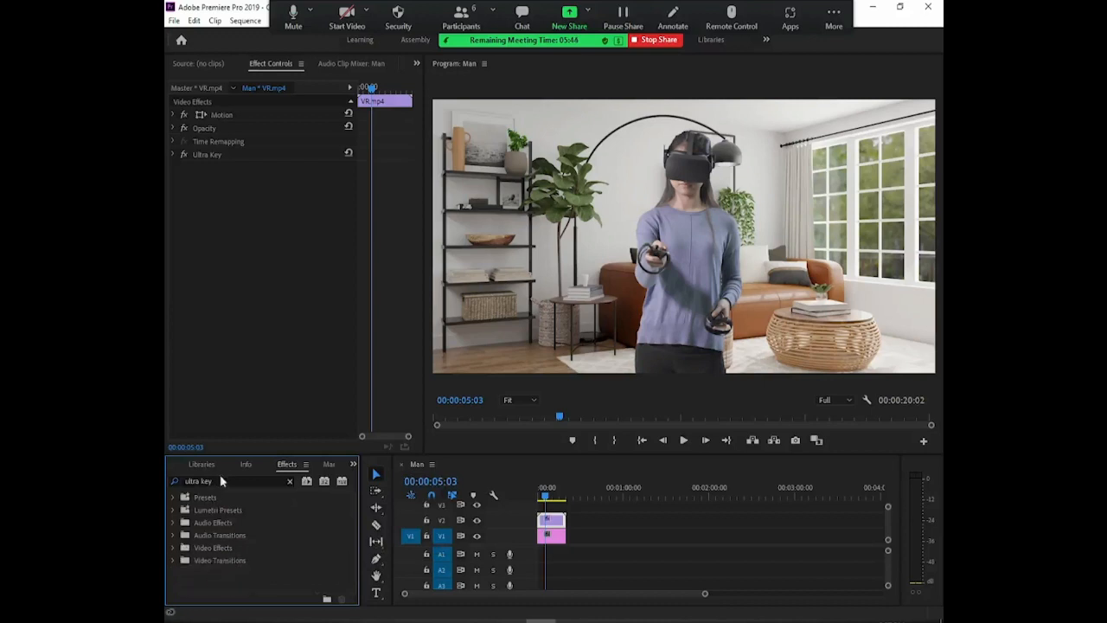
{"action": "left_click_drag", "start_coordinate": [221, 481], "coordinate": [167, 486]}
{"action": "key", "text": "BackSpace"}
{"action": "left_click", "coordinate": [548, 489]}
{"action": "left_click", "coordinate": [224, 483]}
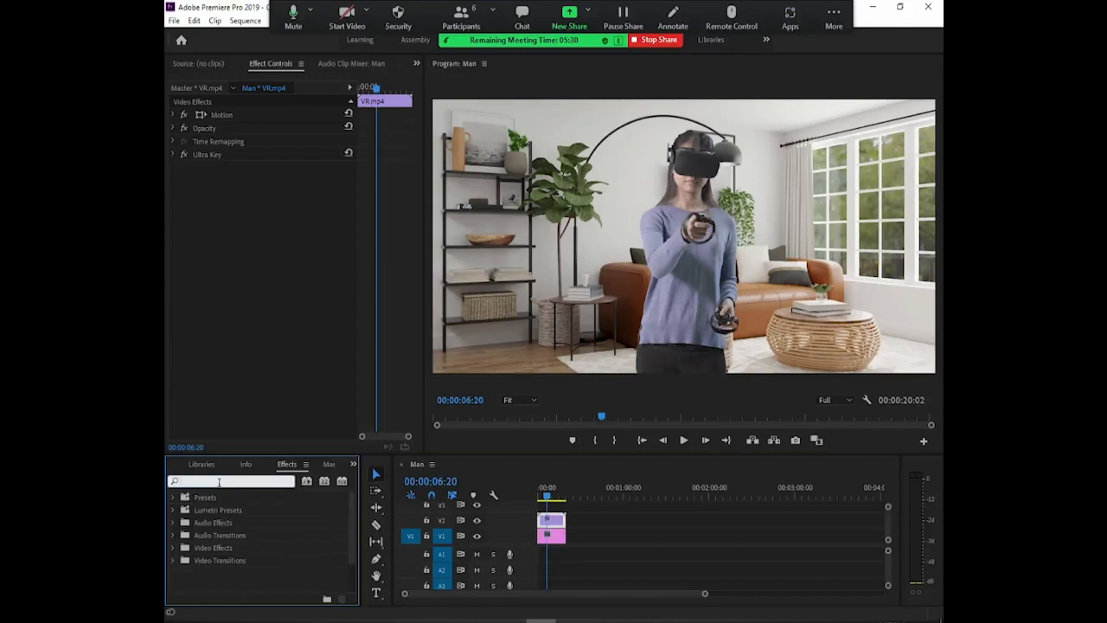
{"action": "type", "text": "lum"}
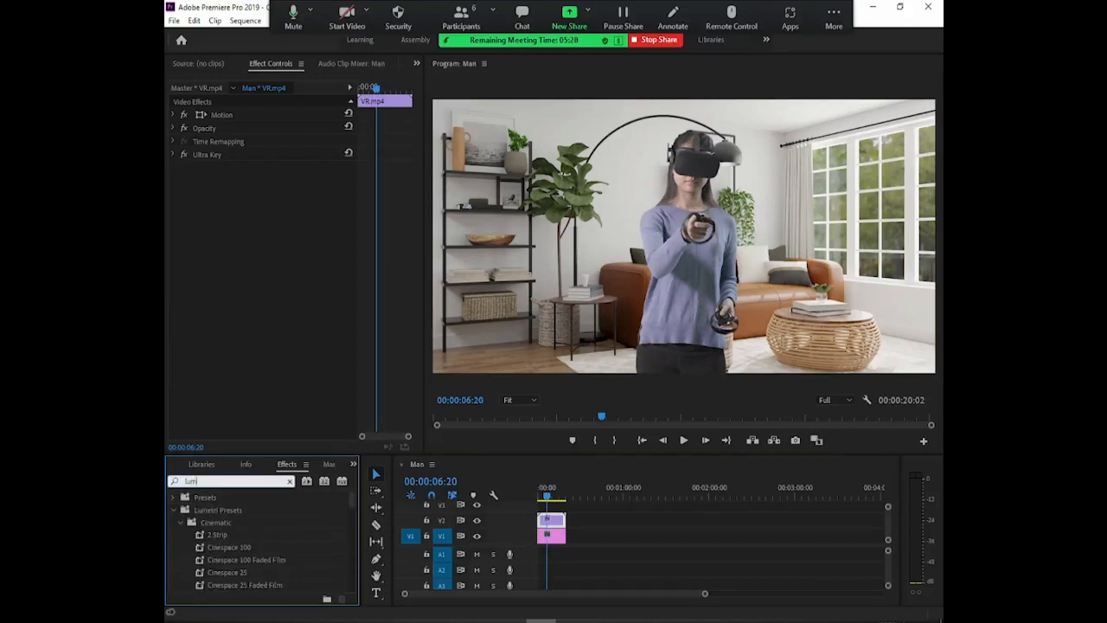
{"action": "type", "text": "etri color"}
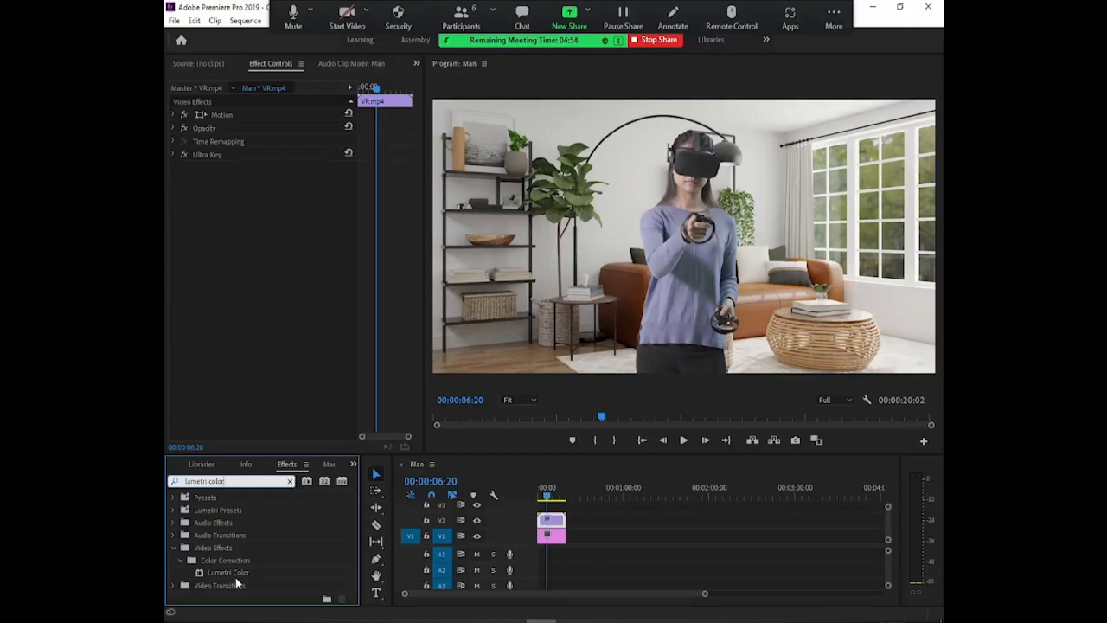
- Apply the Lumetri Color video effect to the VR clip on track V2
{"action": "left_click", "coordinate": [248, 478]}
{"action": "left_click", "coordinate": [242, 475]}
{"action": "left_click", "coordinate": [178, 481]}
{"action": "left_click_drag", "start_coordinate": [227, 572], "coordinate": [559, 528]}
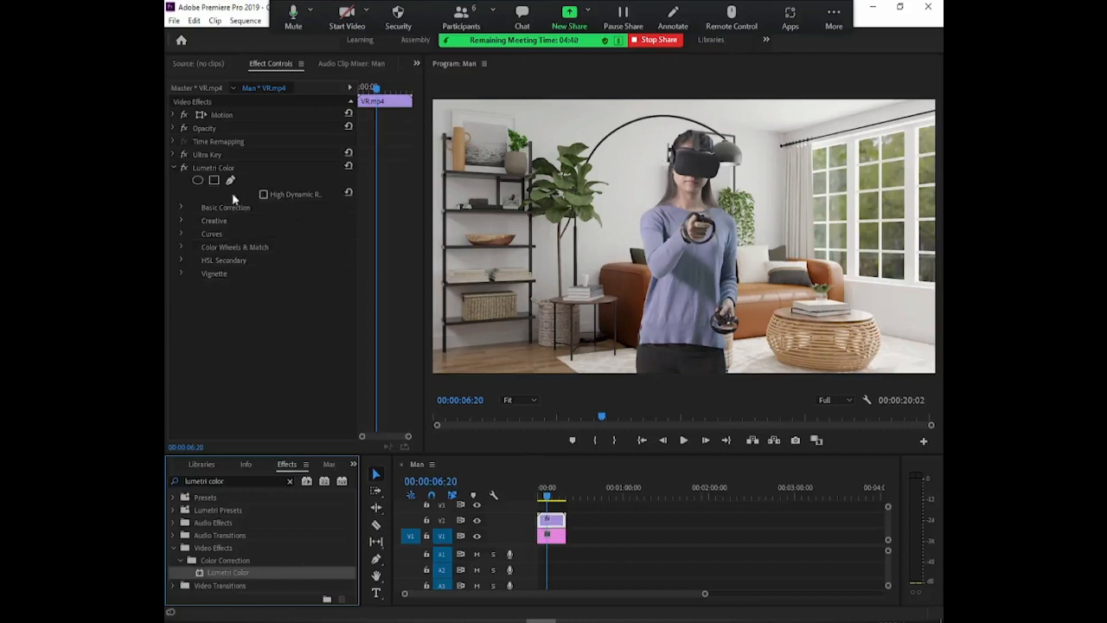
- In Lumetri's Basic Correction, set Temperature to -29, Contrast 46, Highlights 6, Shadows -49, Whites -14 and Blacks -38
{"action": "left_click", "coordinate": [215, 168]}
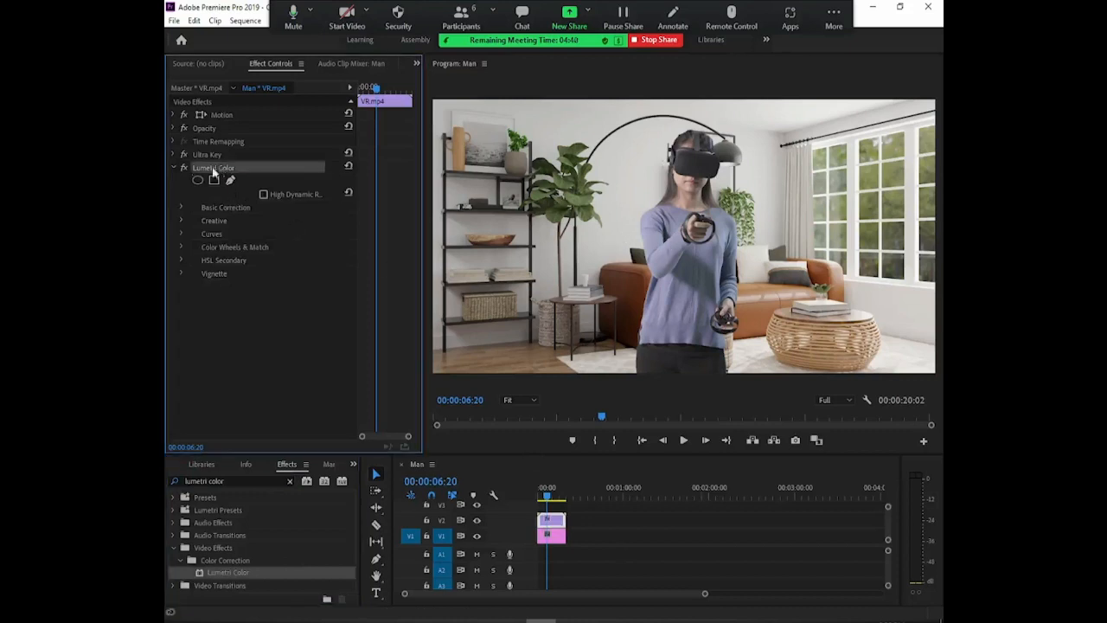
{"action": "left_click", "coordinate": [181, 208]}
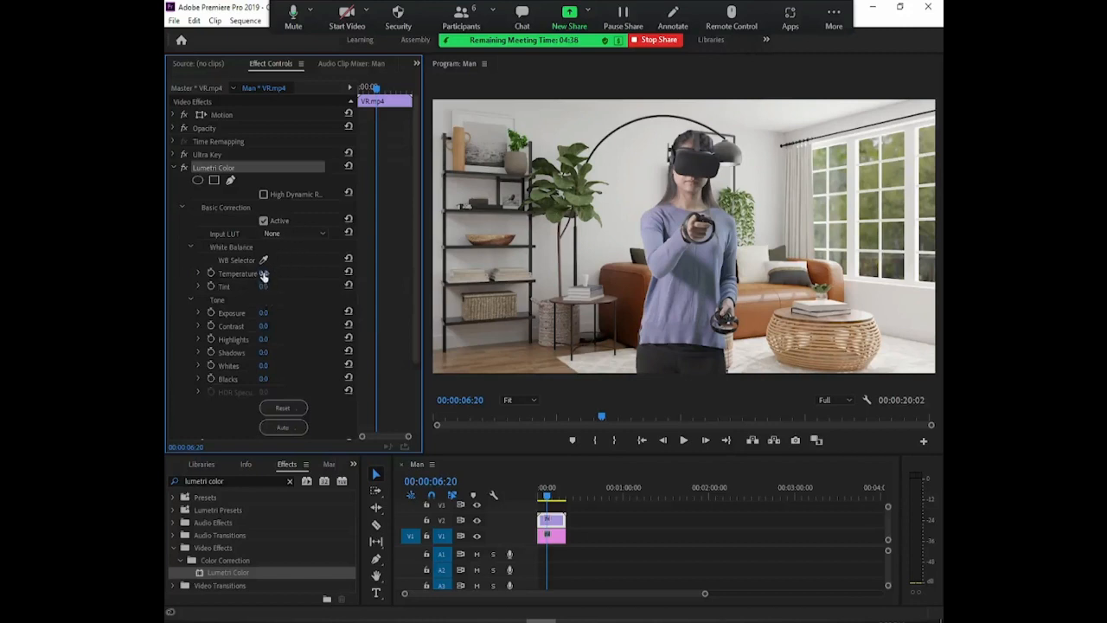
{"action": "left_click_drag", "start_coordinate": [264, 274], "coordinate": [235, 274]}
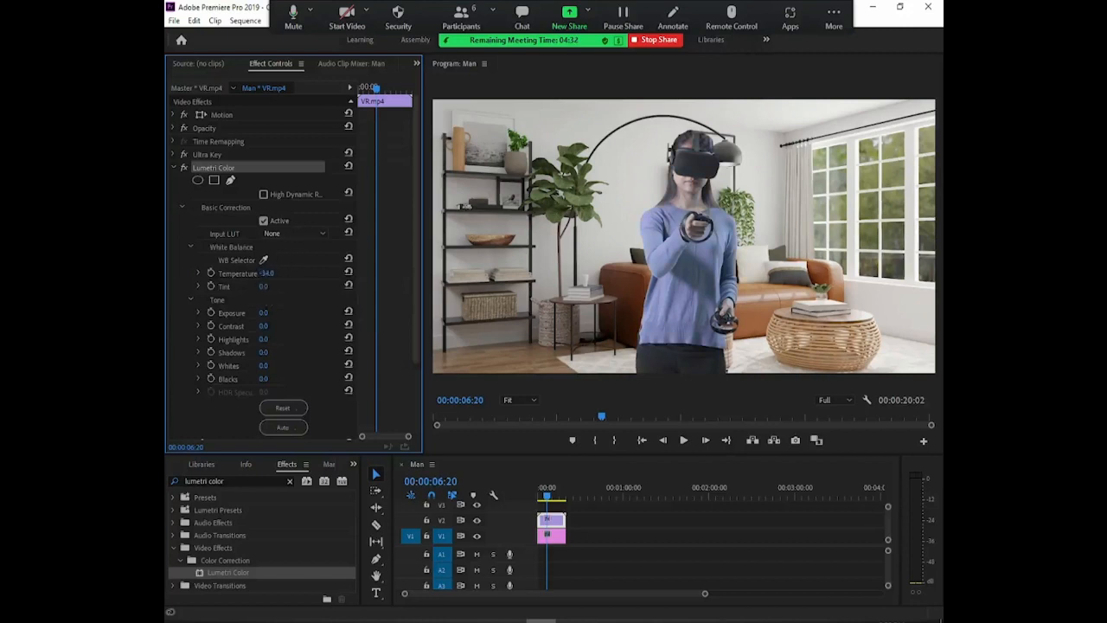
{"action": "left_click_drag", "start_coordinate": [264, 286], "coordinate": [277, 378]}
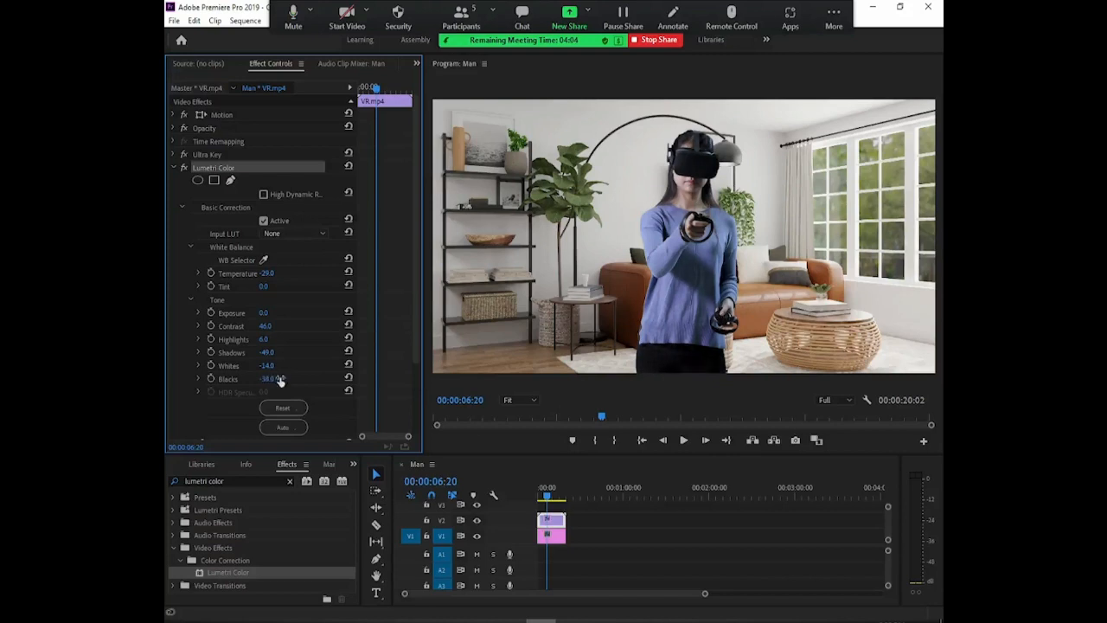
- In Lumetri's Creative adjustments, set Faded Film to 32, Sharpen to -3, Vibrance to 2 and Saturation to 106
{"action": "left_click", "coordinate": [181, 208]}
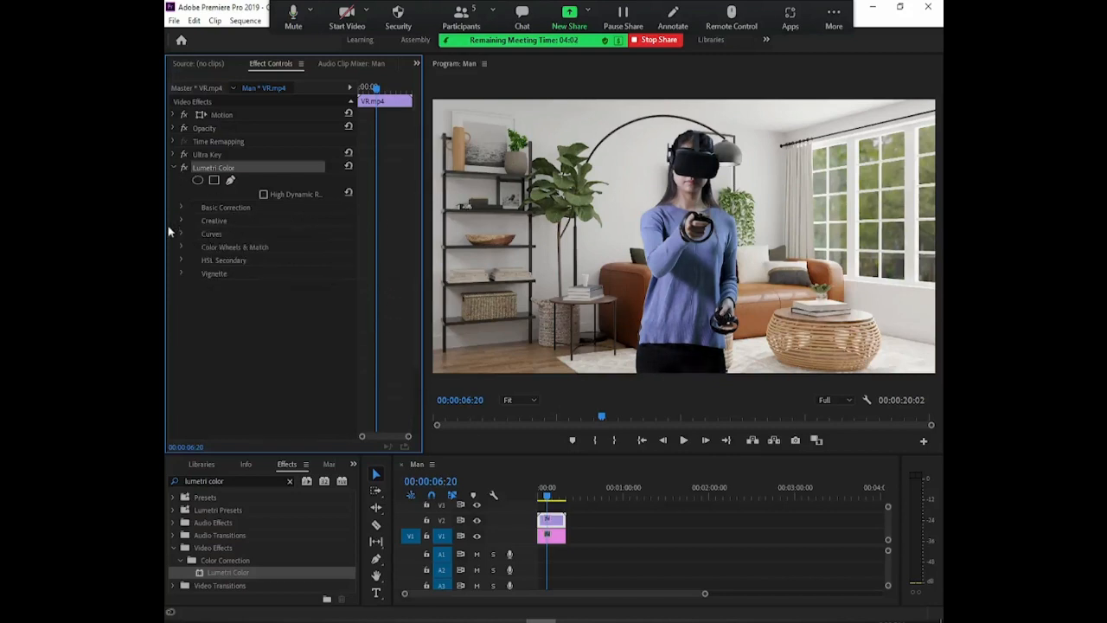
{"action": "mouse_move", "coordinate": [263, 287]}
{"action": "left_mouse_down"}
{"action": "mouse_move", "coordinate": [290, 286]}
{"action": "mouse_move", "coordinate": [255, 303]}
{"action": "left_mouse_up"}
{"action": "left_click_drag", "start_coordinate": [275, 314], "coordinate": [277, 326]}
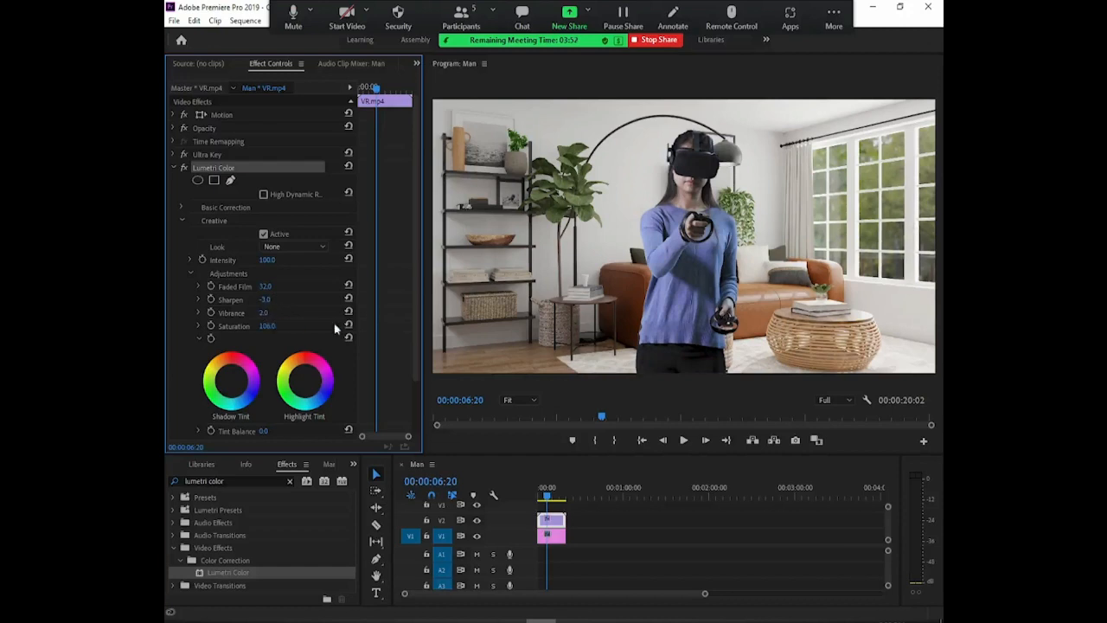
- Play the sequence from its start, stop it after a few seconds and scrub back to about 00:00:02:14 to review the grade
{"action": "left_click", "coordinate": [522, 508]}
{"action": "key", "text": "Home"}
{"action": "key", "text": "space"}
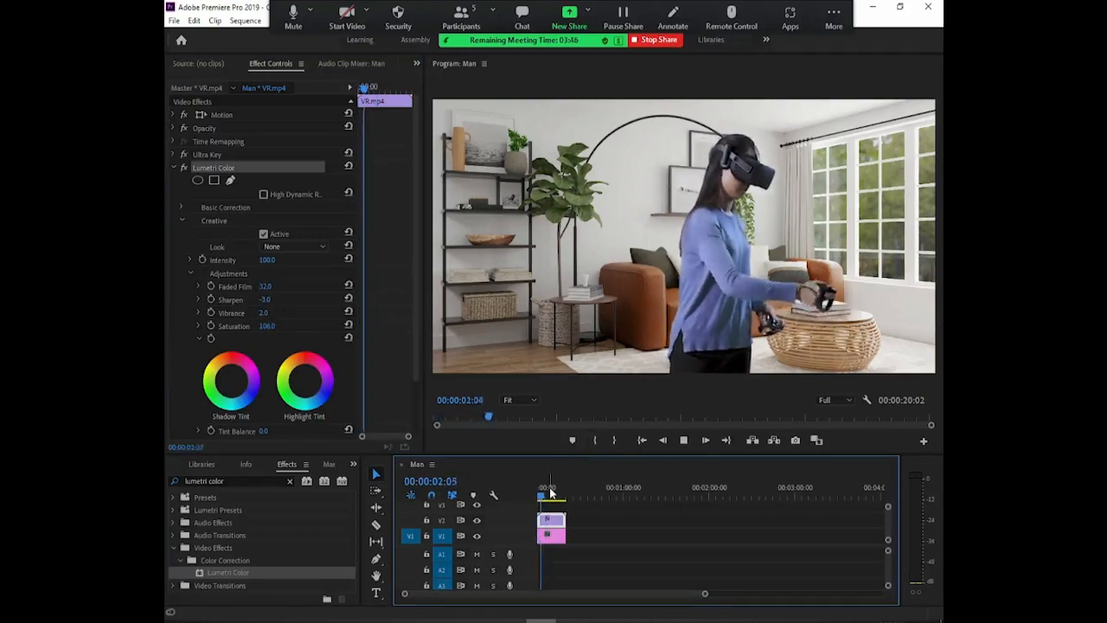
{"action": "key", "text": "space"}
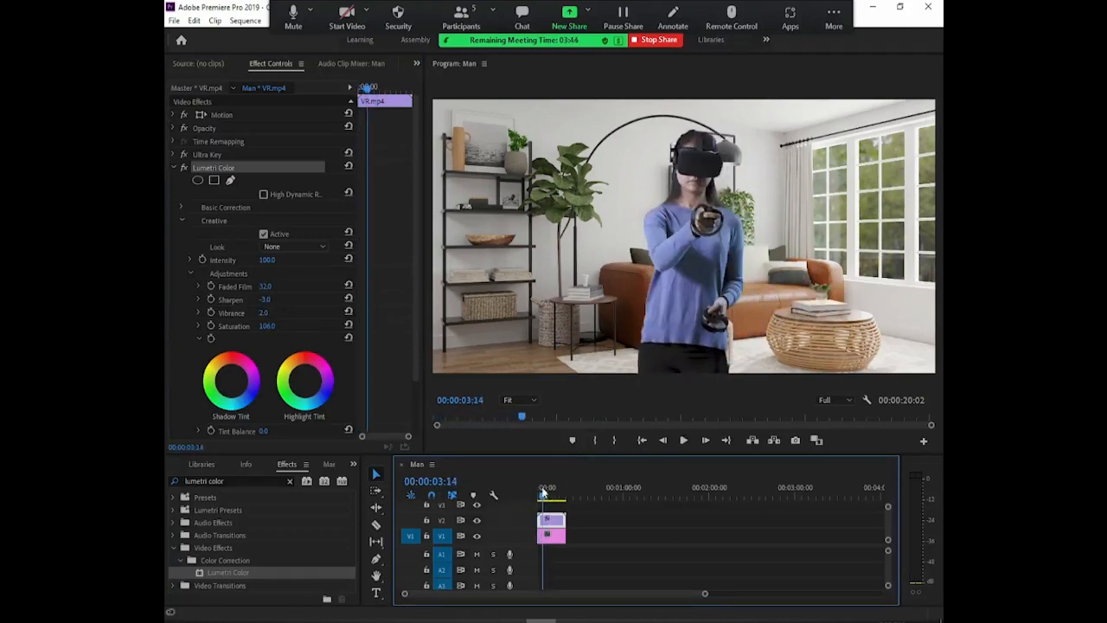
{"action": "left_click_drag", "start_coordinate": [544, 496], "coordinate": [542, 502]}
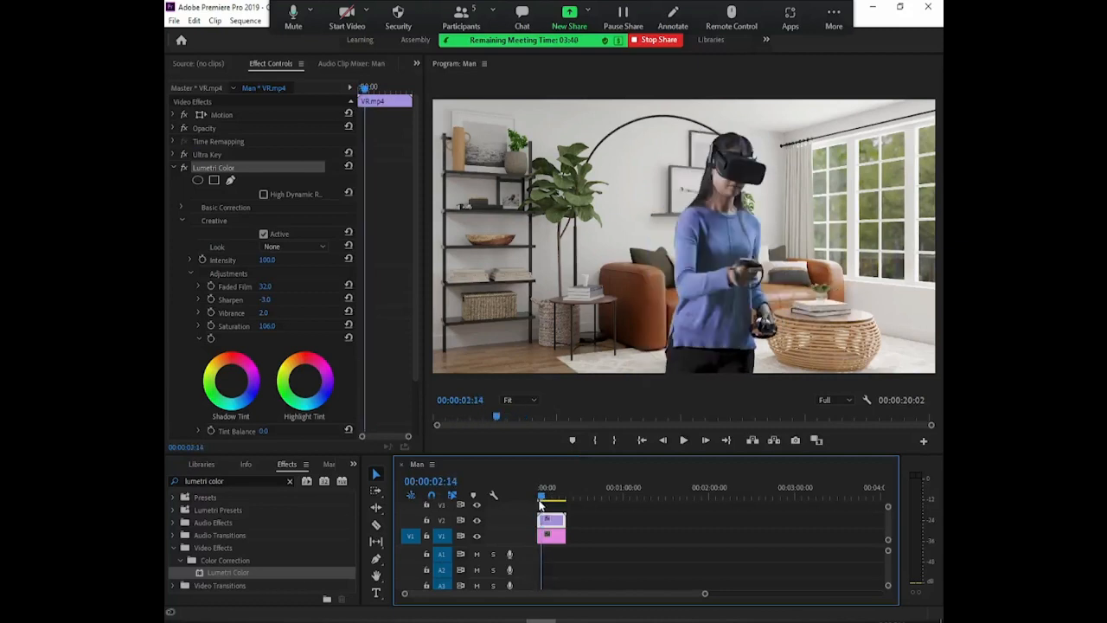
- Compare the subject with Lumetri Color off and on at several frames in a 100% preview, leave it on and fit the whole frame again
{"action": "left_click", "coordinate": [511, 399]}
{"action": "left_click", "coordinate": [530, 490]}
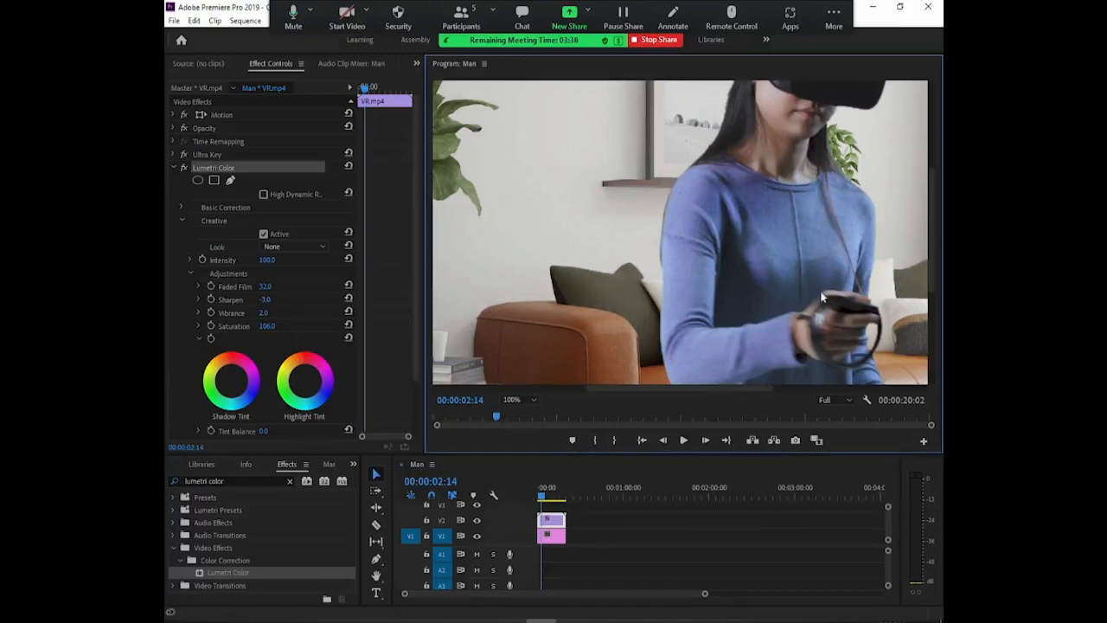
{"action": "left_click", "coordinate": [183, 167]}
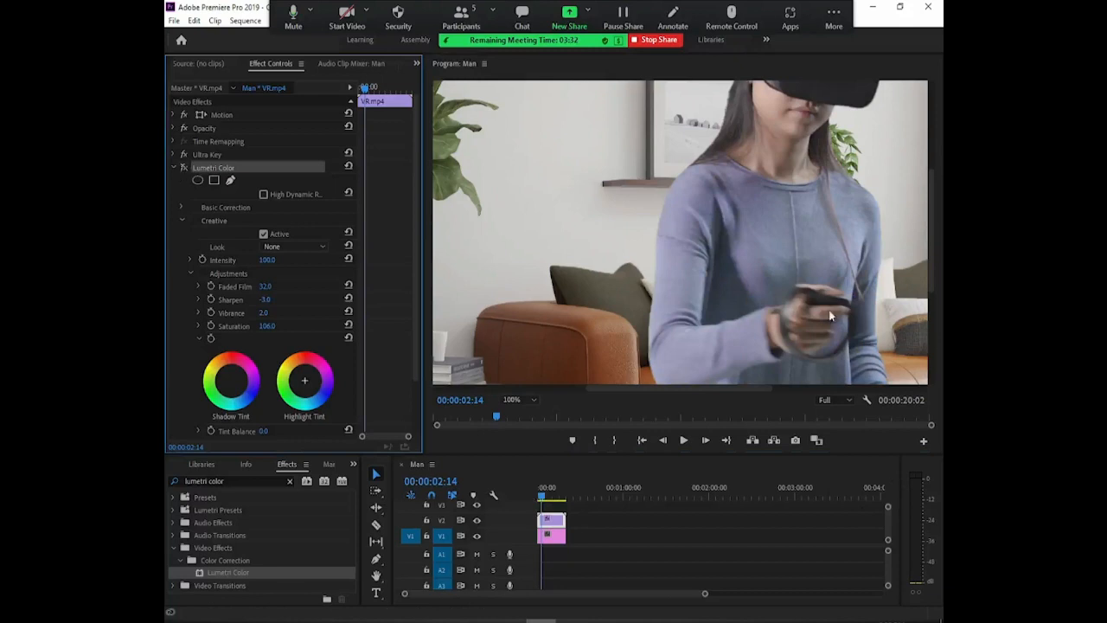
{"action": "left_click", "coordinate": [182, 167]}
{"action": "left_click", "coordinate": [543, 499]}
{"action": "left_click_drag", "start_coordinate": [544, 499], "coordinate": [541, 499]}
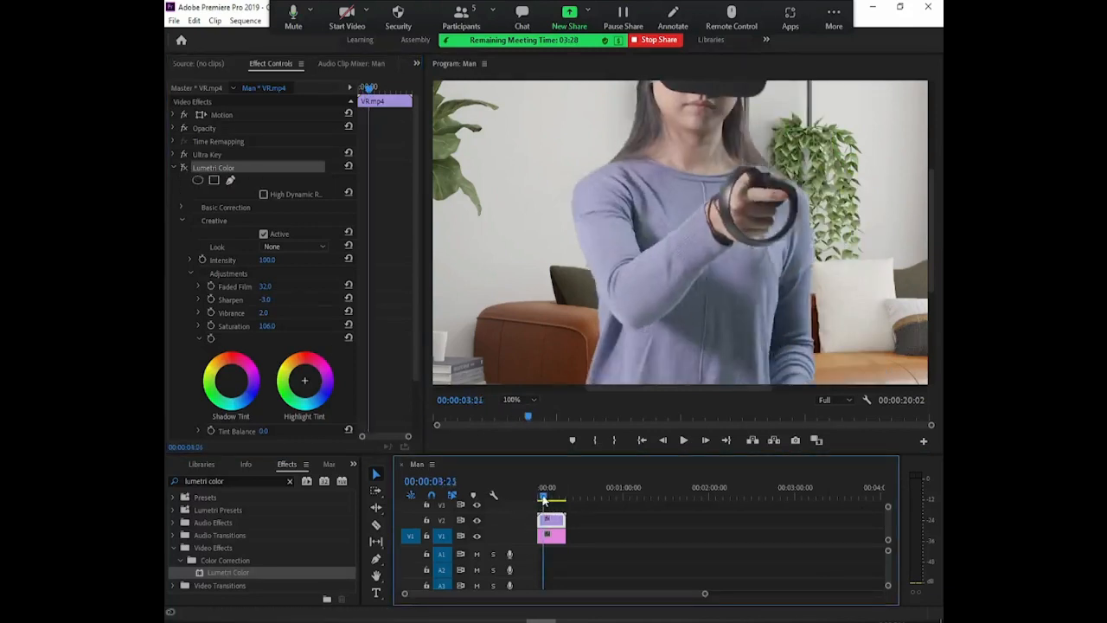
{"action": "left_click", "coordinate": [182, 167]}
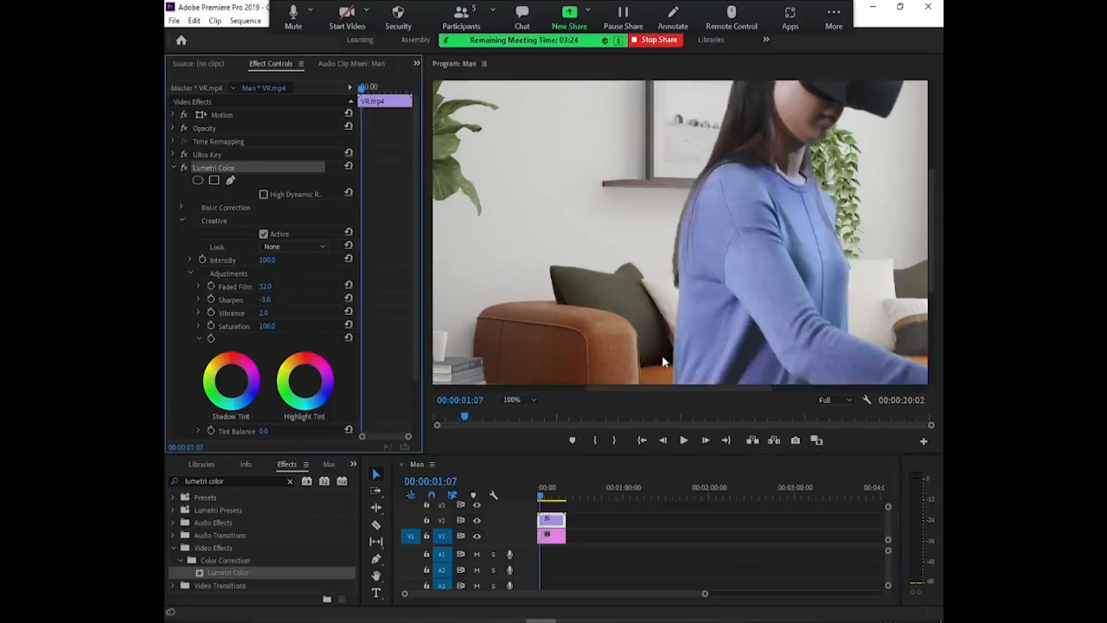
{"action": "left_click_drag", "start_coordinate": [541, 499], "coordinate": [553, 501]}
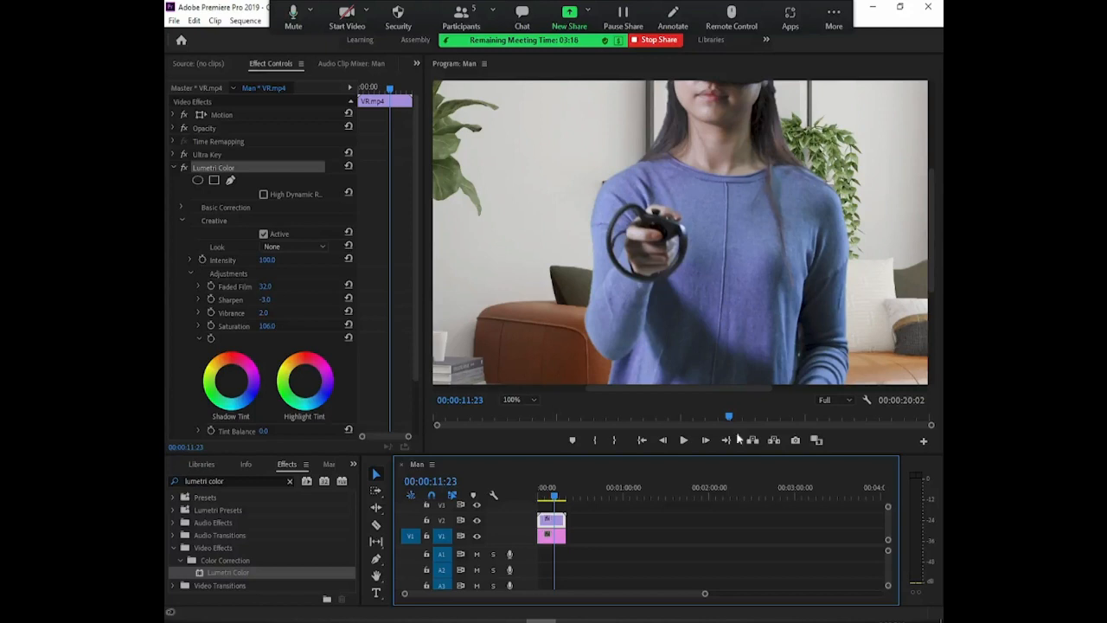
{"action": "left_click", "coordinate": [183, 167]}
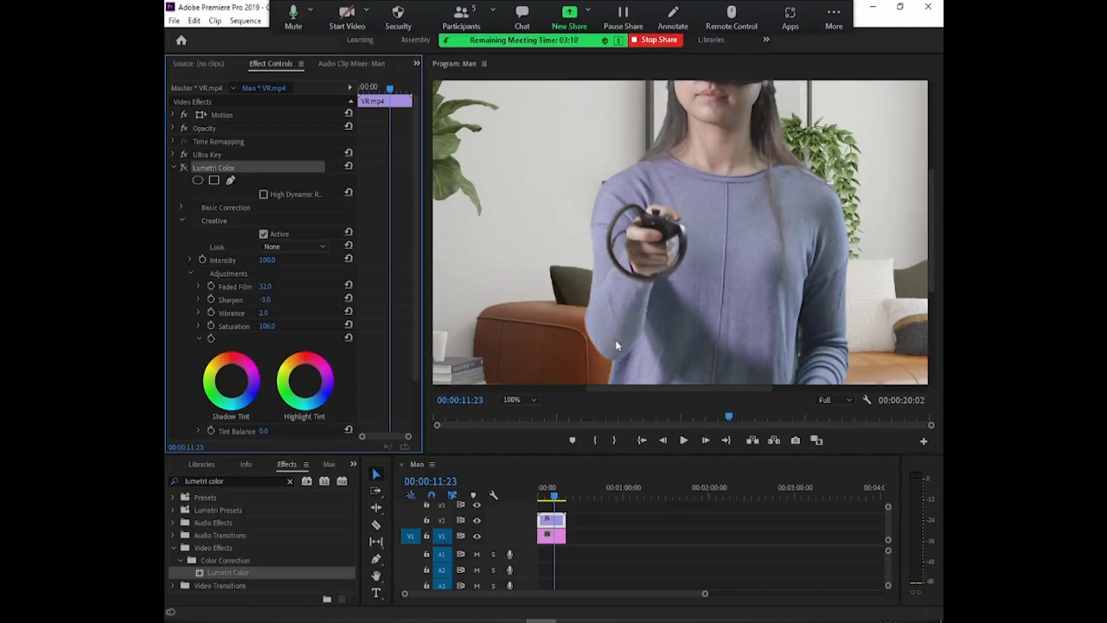
{"action": "left_click", "coordinate": [184, 168]}
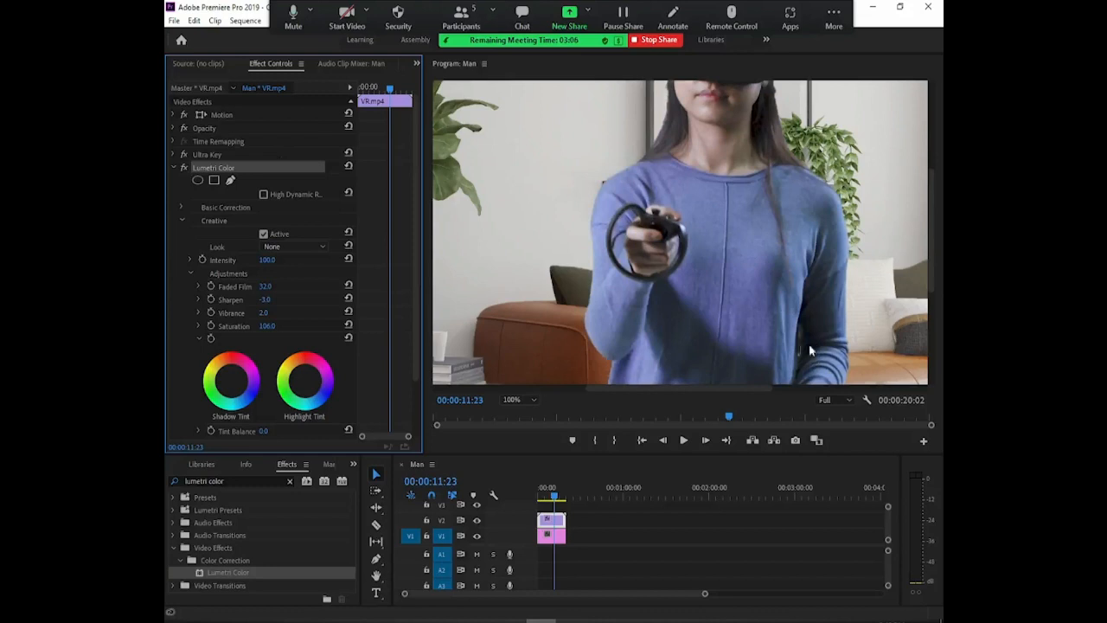
{"action": "left_click", "coordinate": [512, 400]}
{"action": "left_click", "coordinate": [525, 419]}
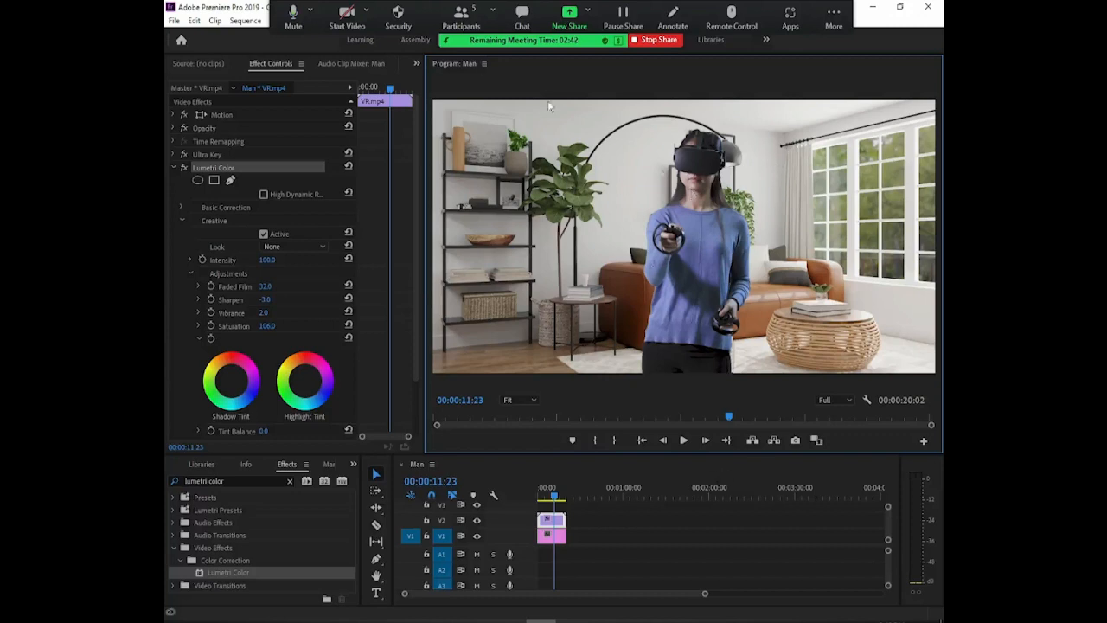
- Check the Zoom meeting's participant list, close it and scrub through the sequence to review the graded composite
{"action": "left_click", "coordinate": [461, 24]}
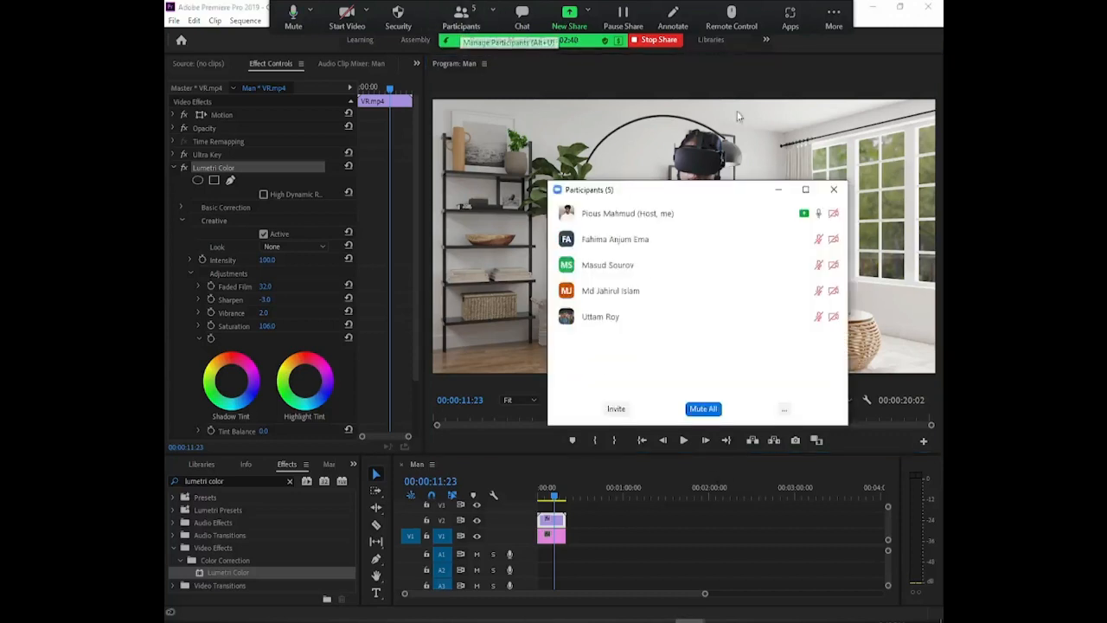
{"action": "left_click", "coordinate": [833, 188]}
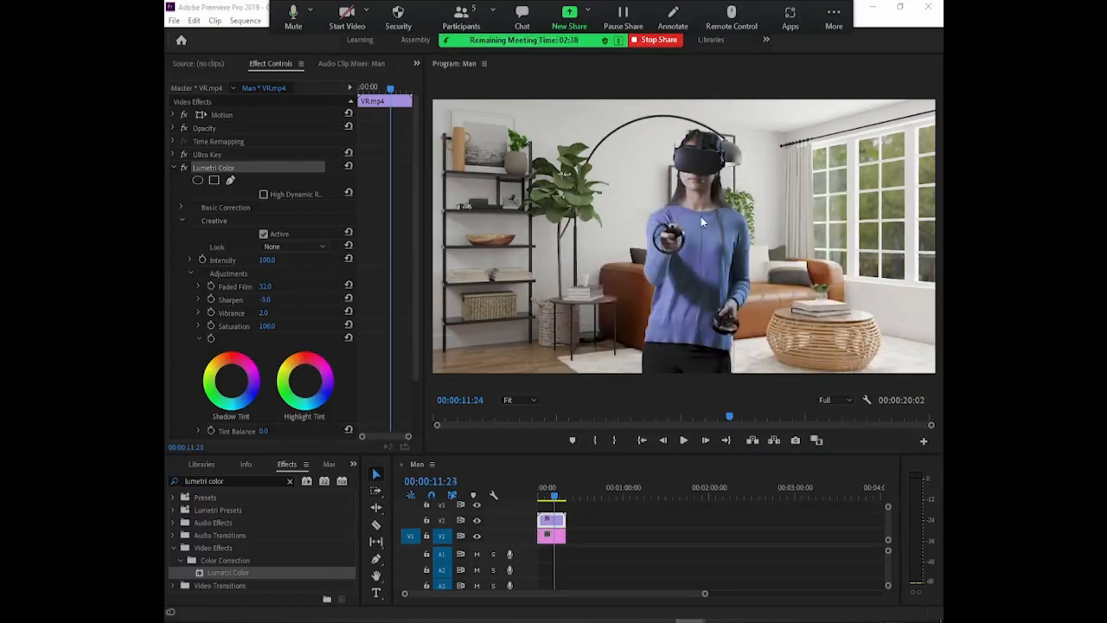
{"action": "left_click", "coordinate": [541, 497]}
{"action": "left_click_drag", "start_coordinate": [540, 505], "coordinate": [551, 502]}
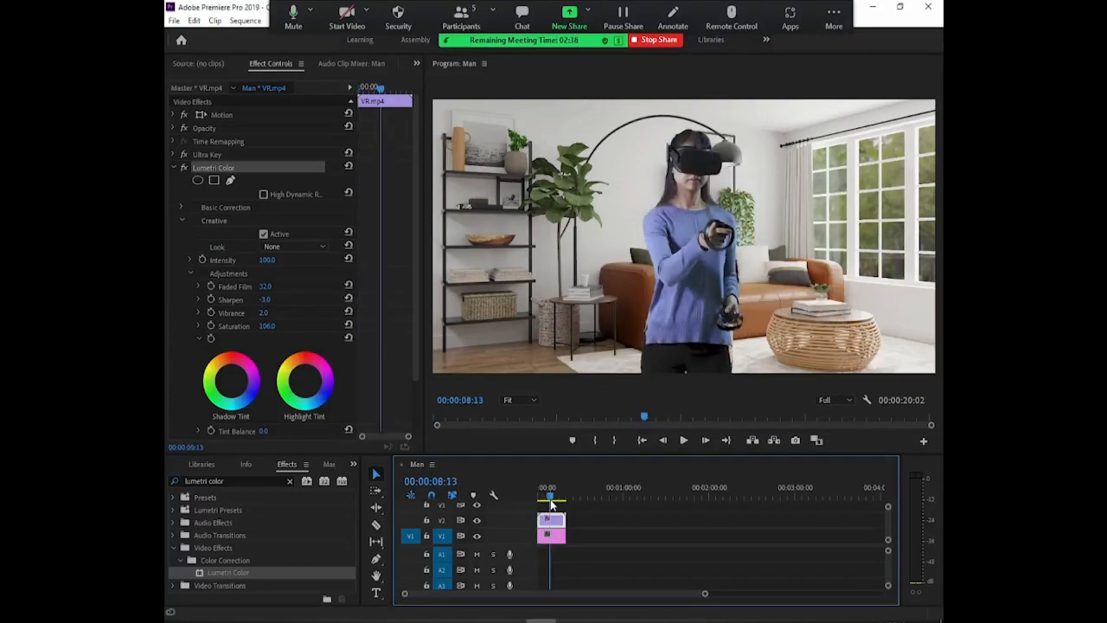